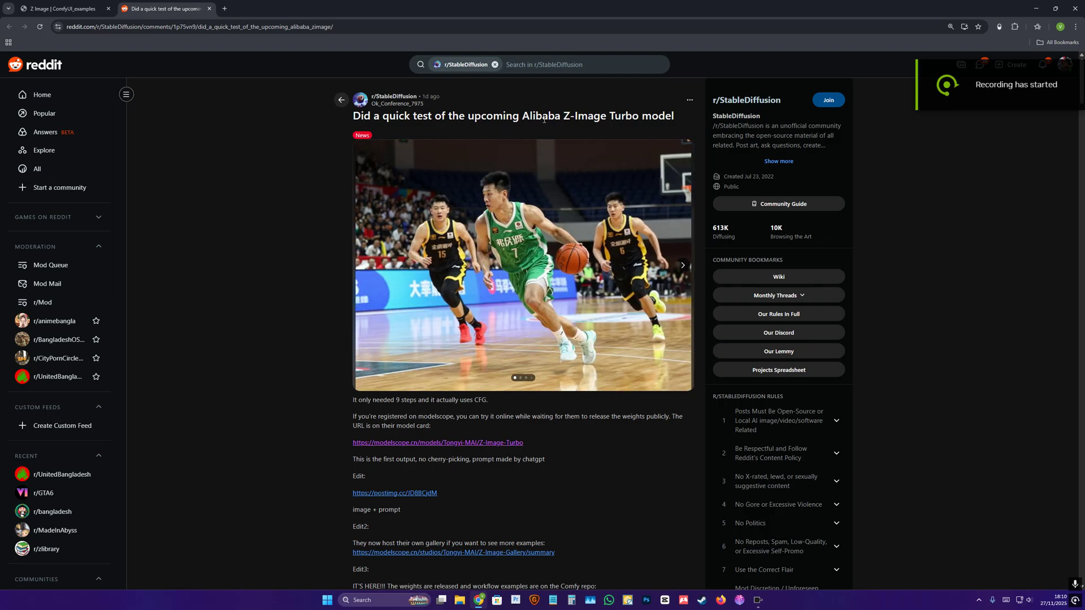
Step: Close the Reddit post, then enlarge the generated image ComfyUI_...x_00004_ in ComfyUI's media assets and close its preview
key("ctrl+w")
key("ctrl+w")
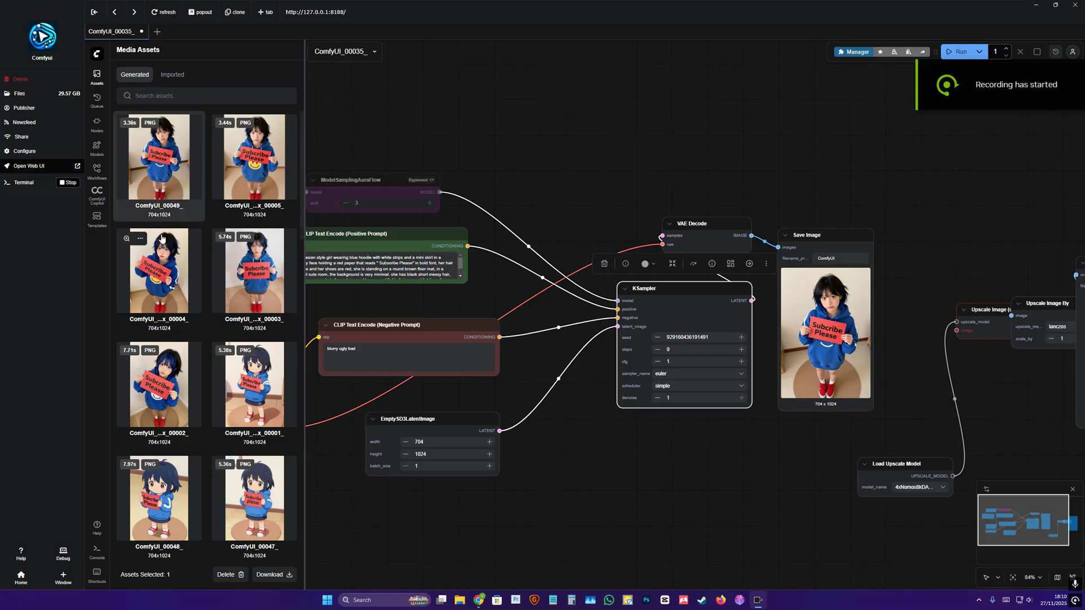
left_click(125, 237)
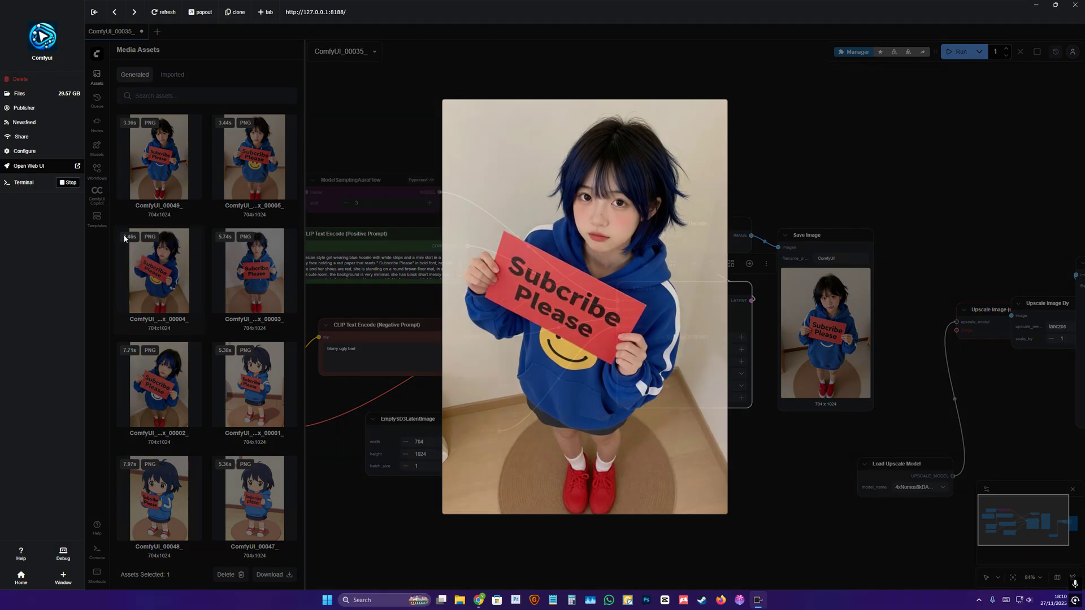
key("alt+Tab")
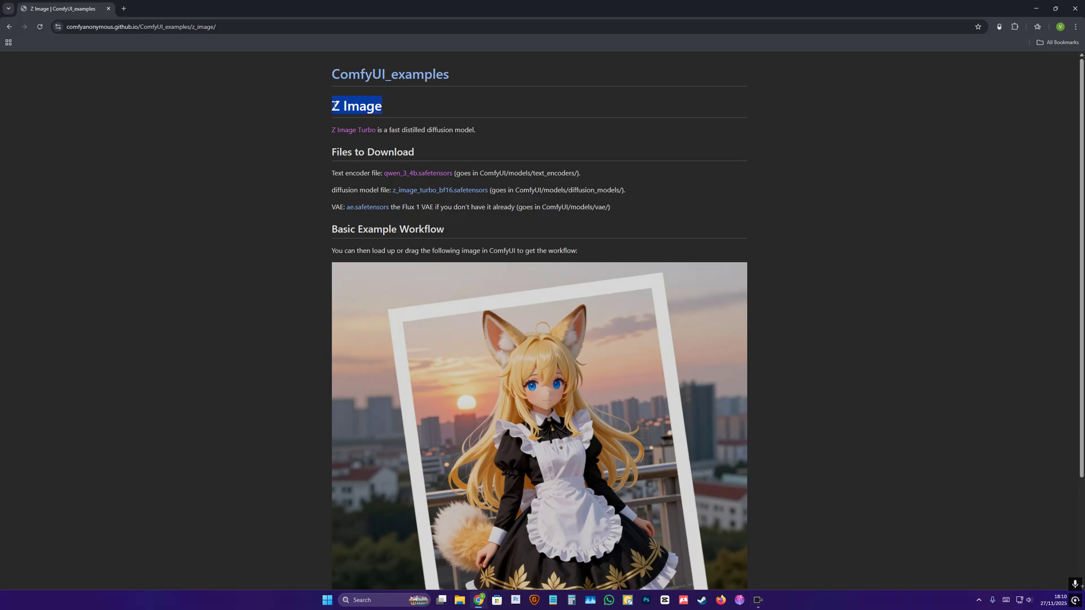
key("alt+Tab")
key("Escape")
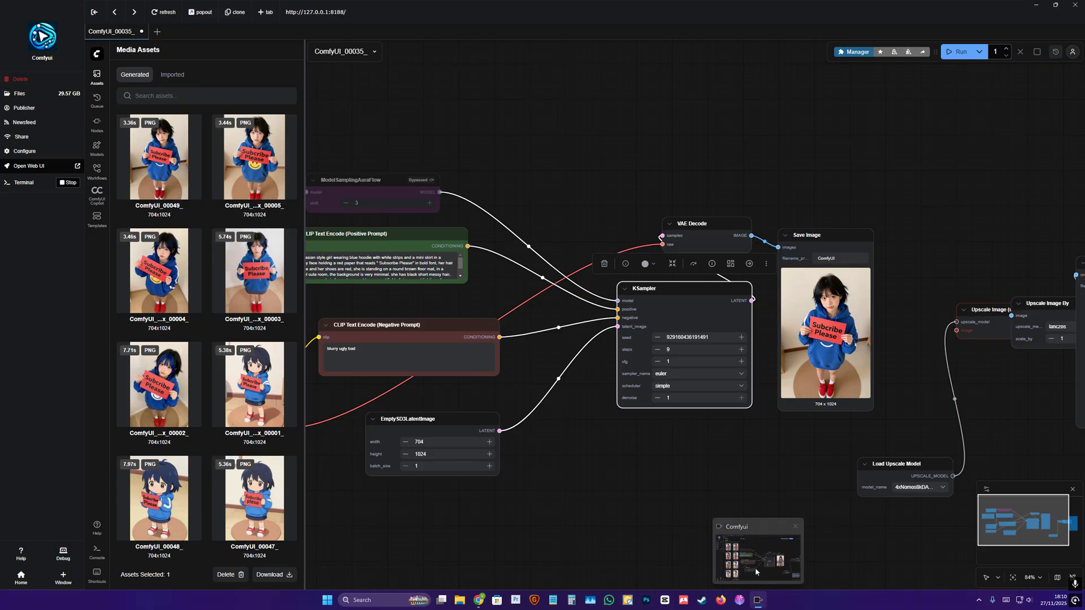
Step: Find the Pinokio app through the system search and open it
key("super")
type("pinokio")
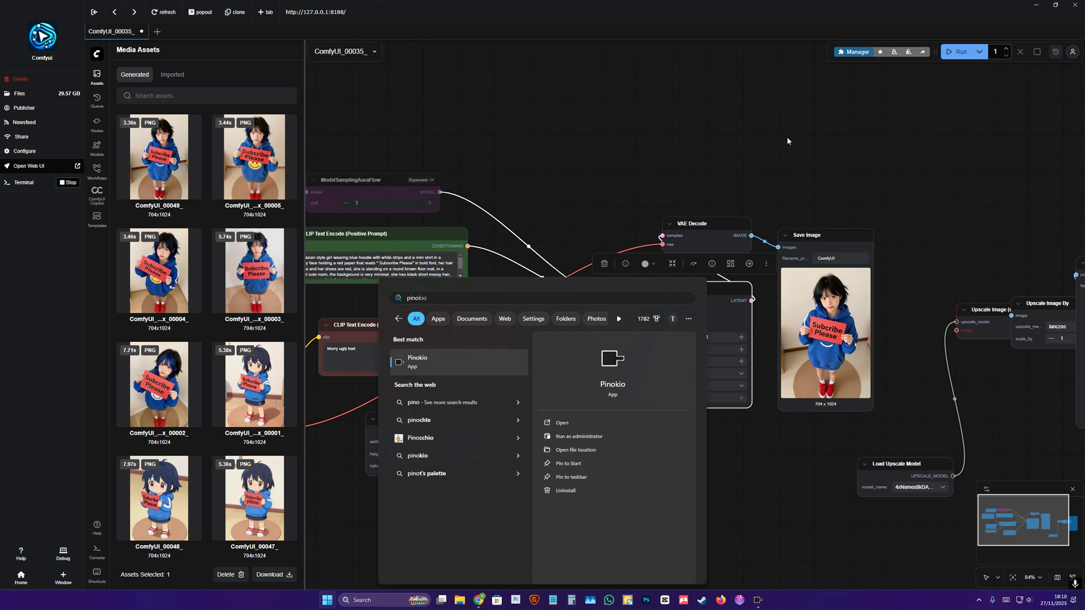
left_click(465, 365)
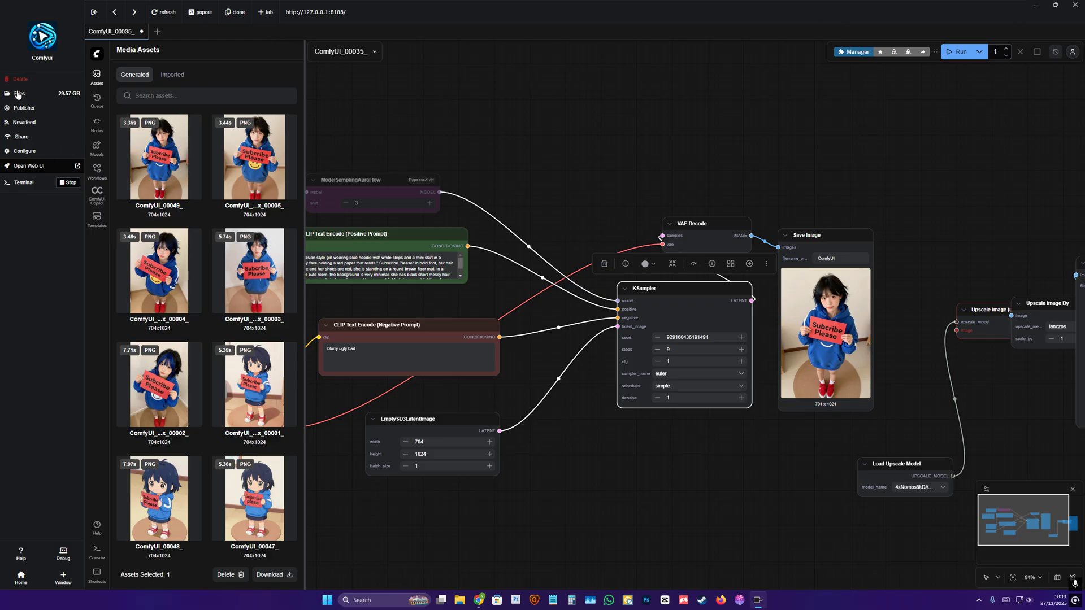
Step: Go to Pinokio's home page and search its Discover catalogue for "comf"
left_click(21, 577)
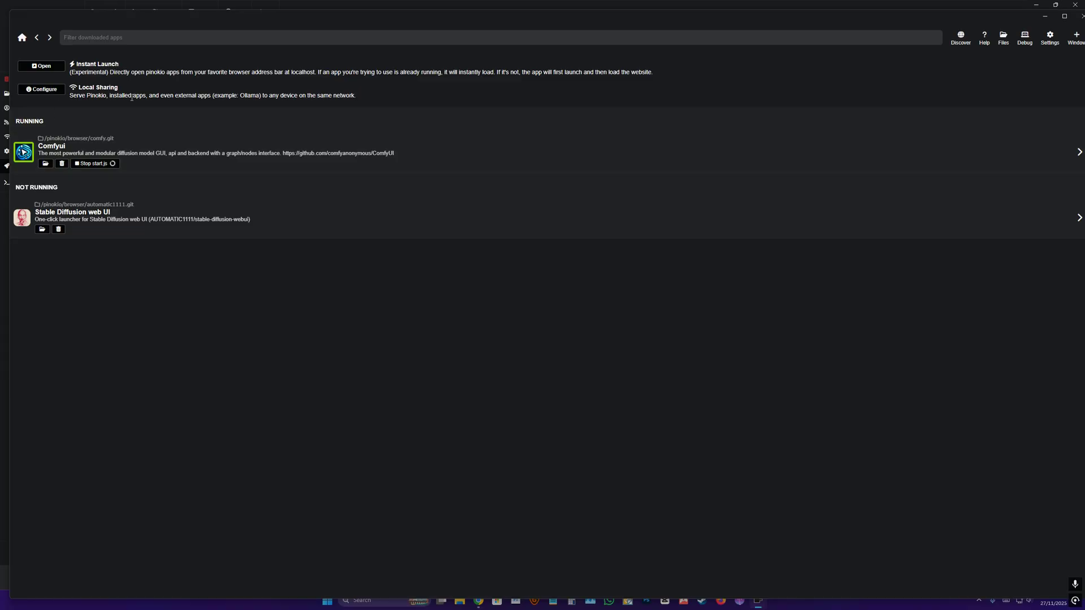
left_click(961, 37)
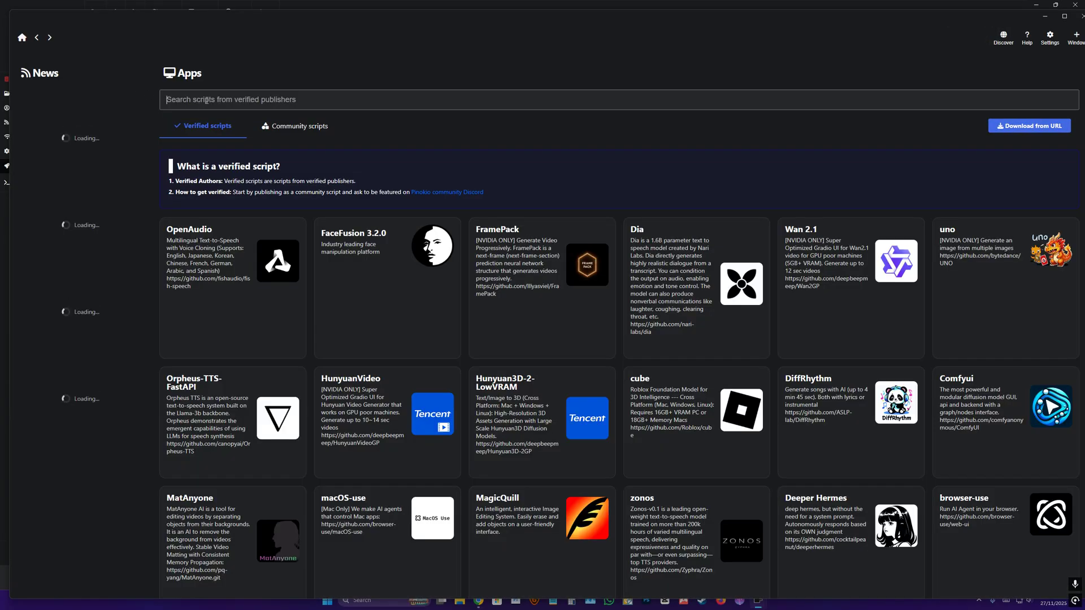
left_click(207, 100)
type("comf")
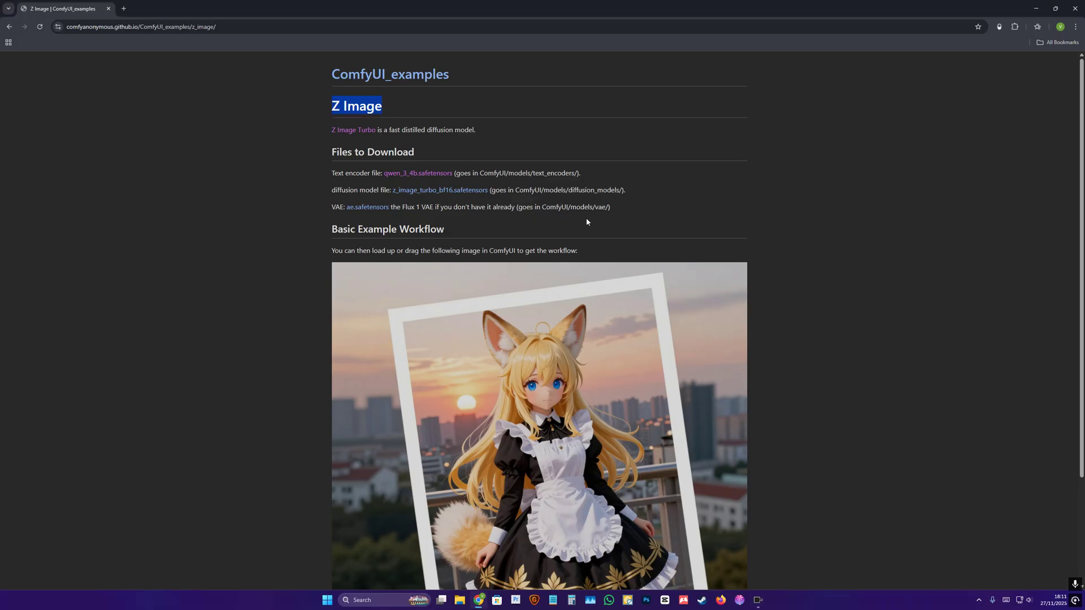
Step: Check the address of the Z Image examples page in Chrome and highlight the text encoder's destination path, ComfyUI/models/text_encoders/
double_click(207, 27)
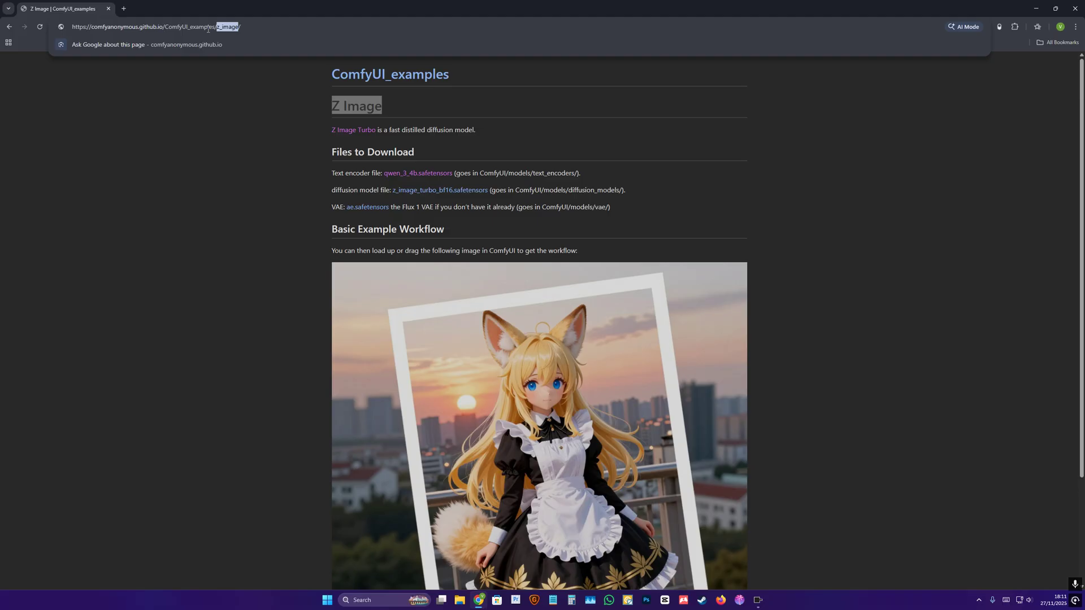
left_click(261, 143)
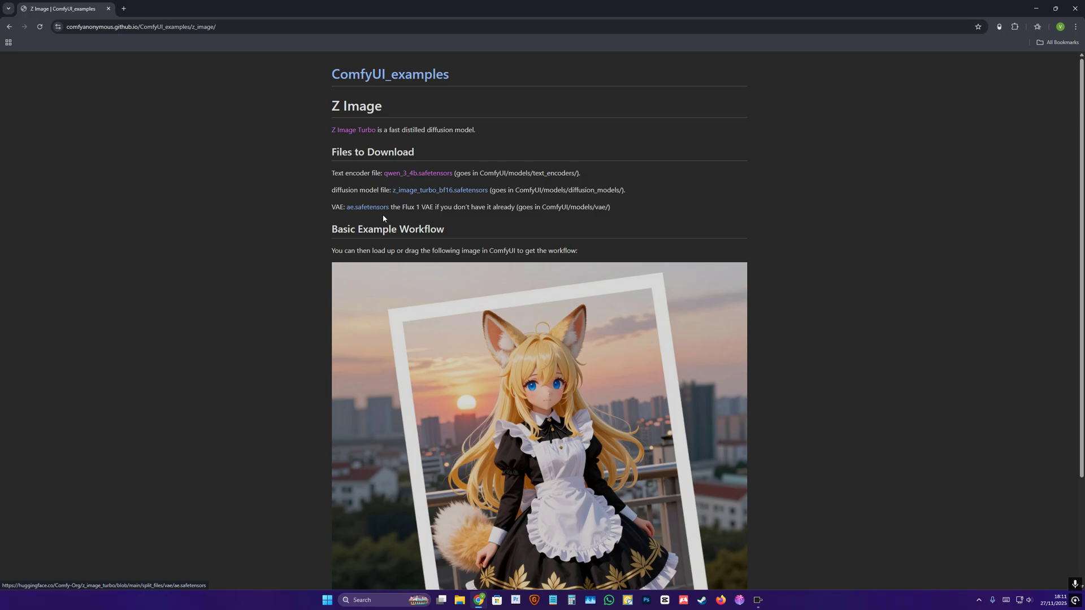
left_click_drag(479, 174, 578, 175)
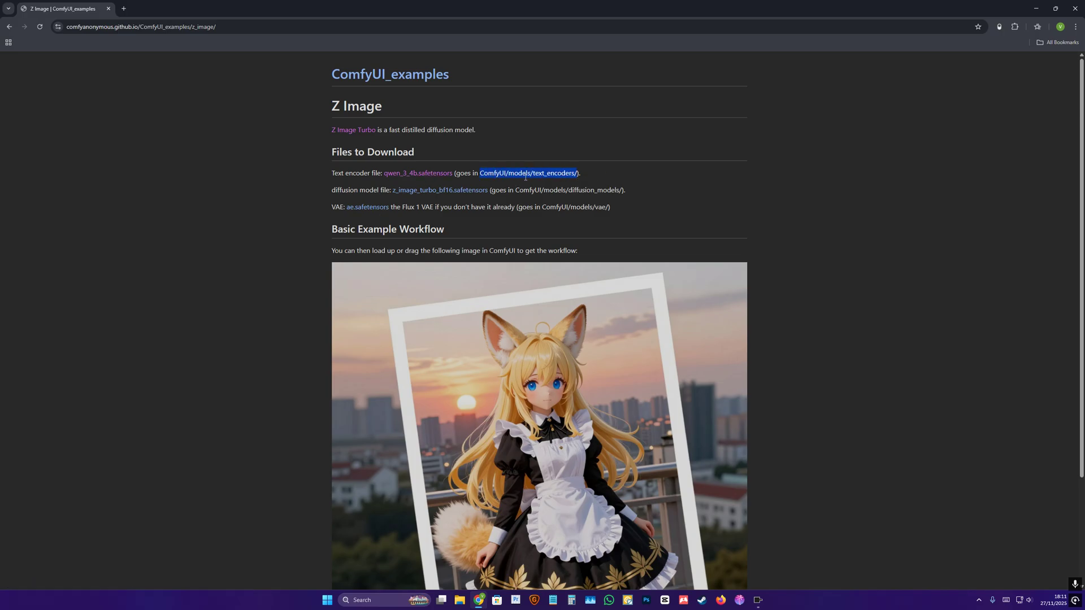
key("alt+Tab")
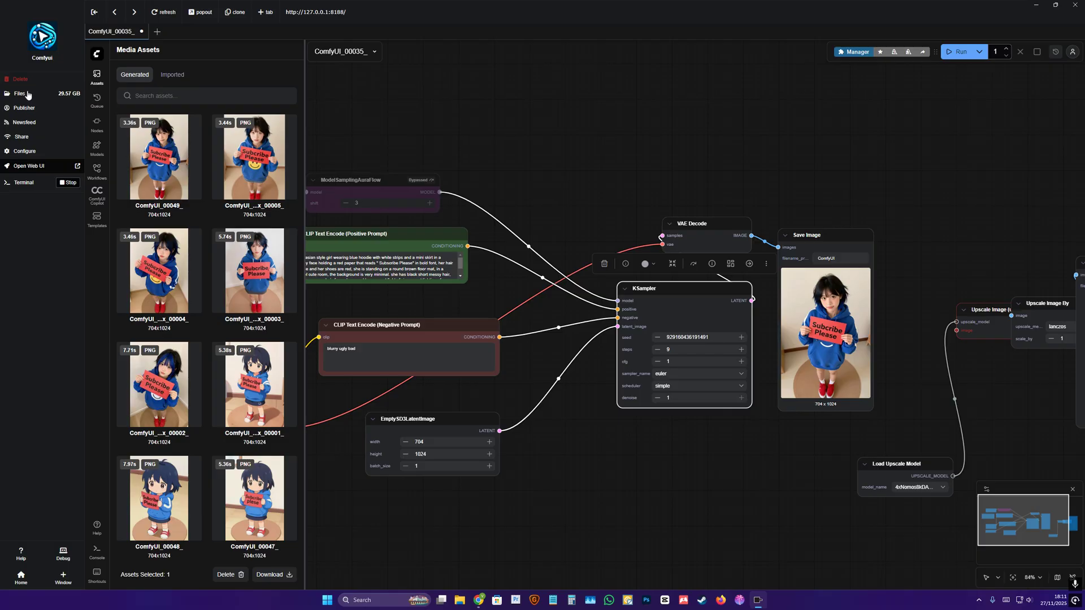
key("alt+Tab")
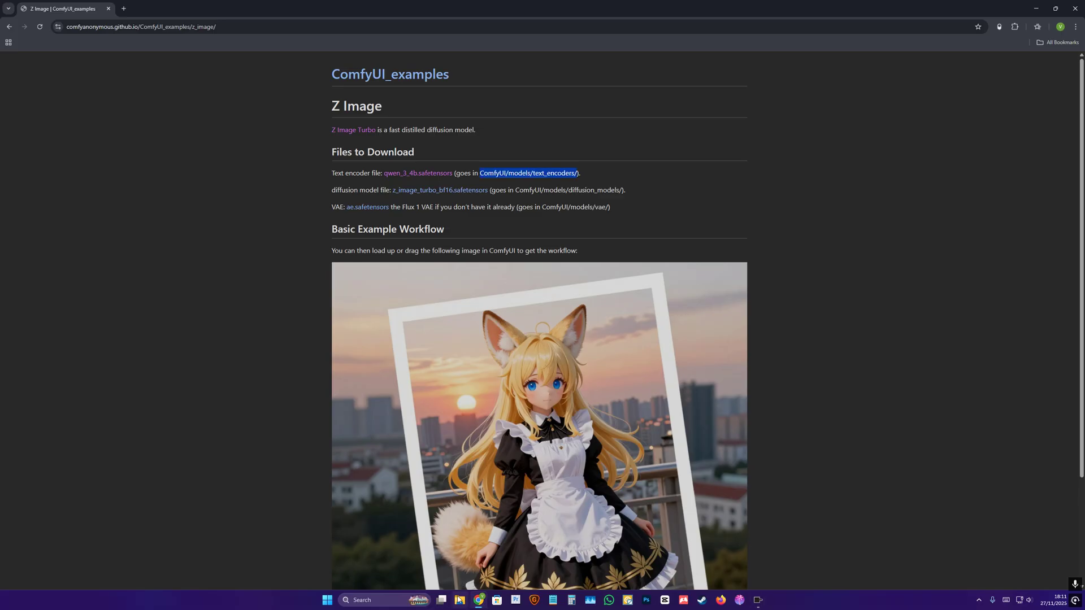
Step: Open ComfyUI's models folder in File Explorer at D:\AI\pinokio\api\comfy.git\app\models
left_click(459, 600)
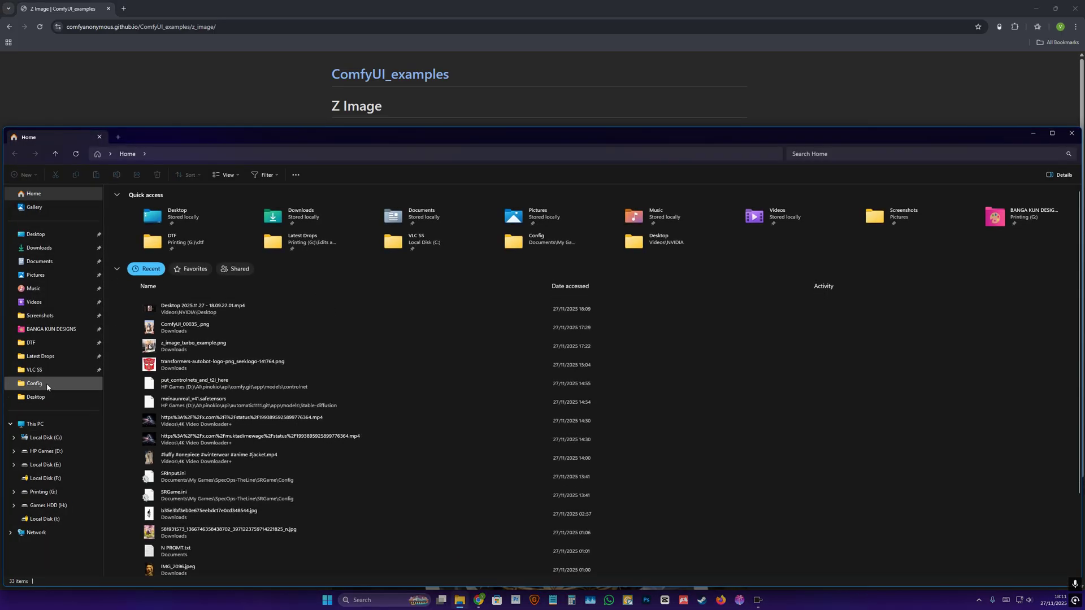
left_click(54, 456)
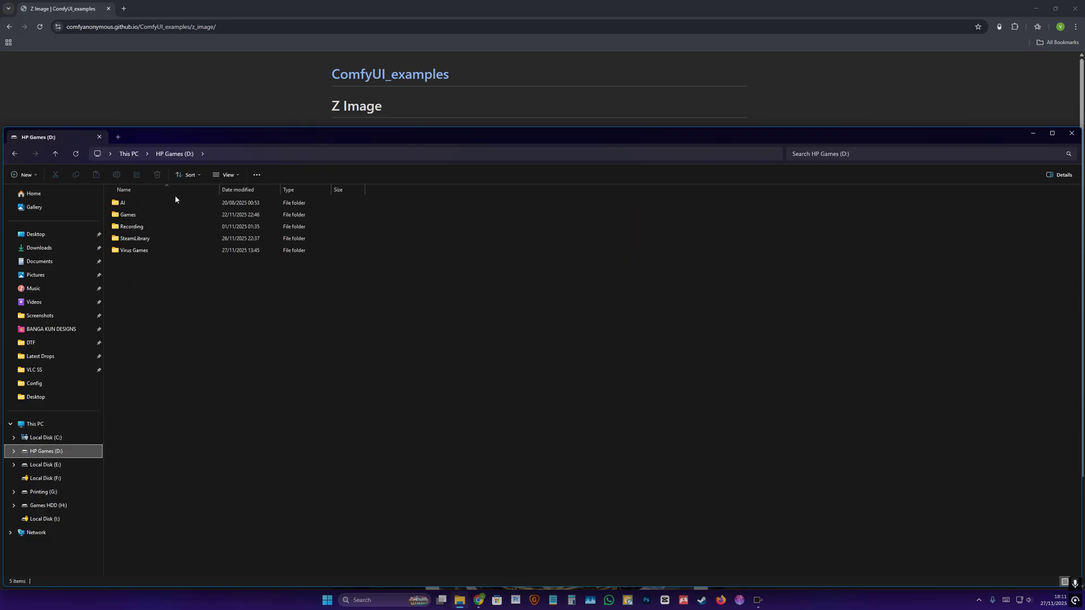
double_click(142, 203)
double_click(143, 204)
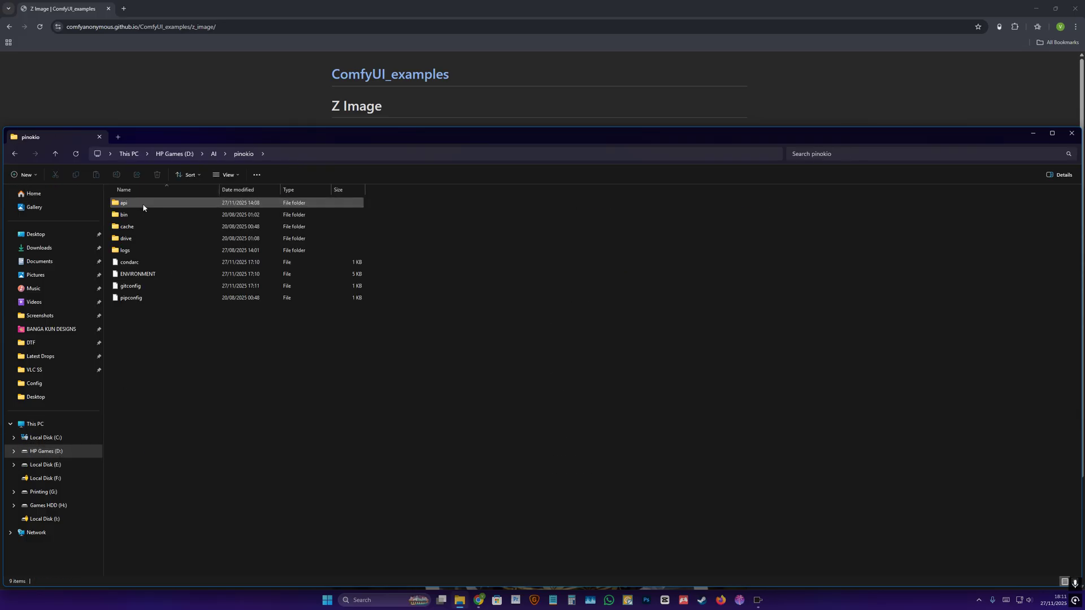
double_click(137, 205)
double_click(137, 204)
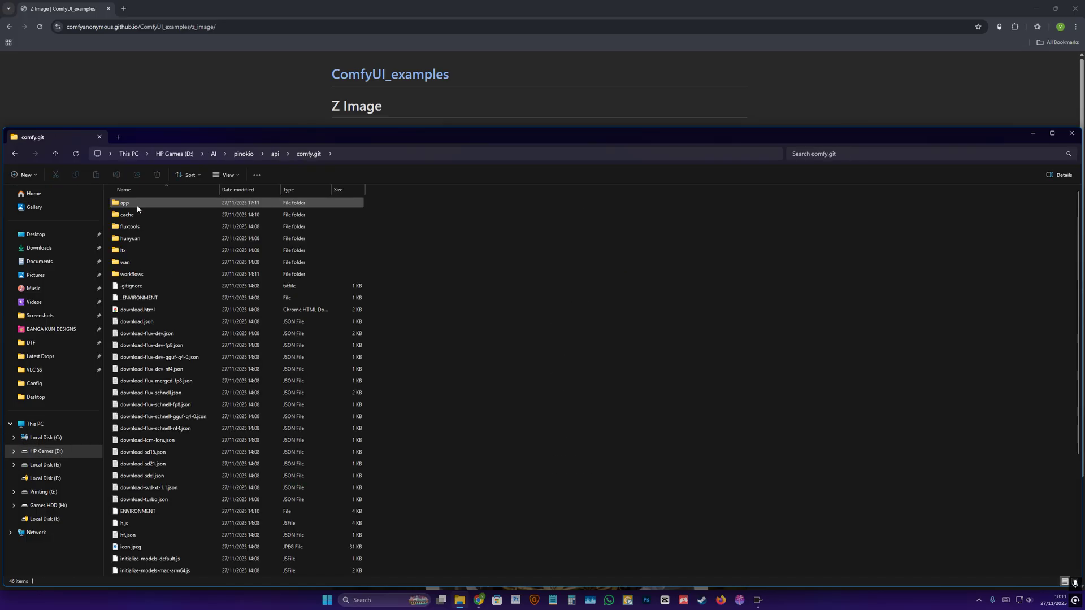
double_click(137, 204)
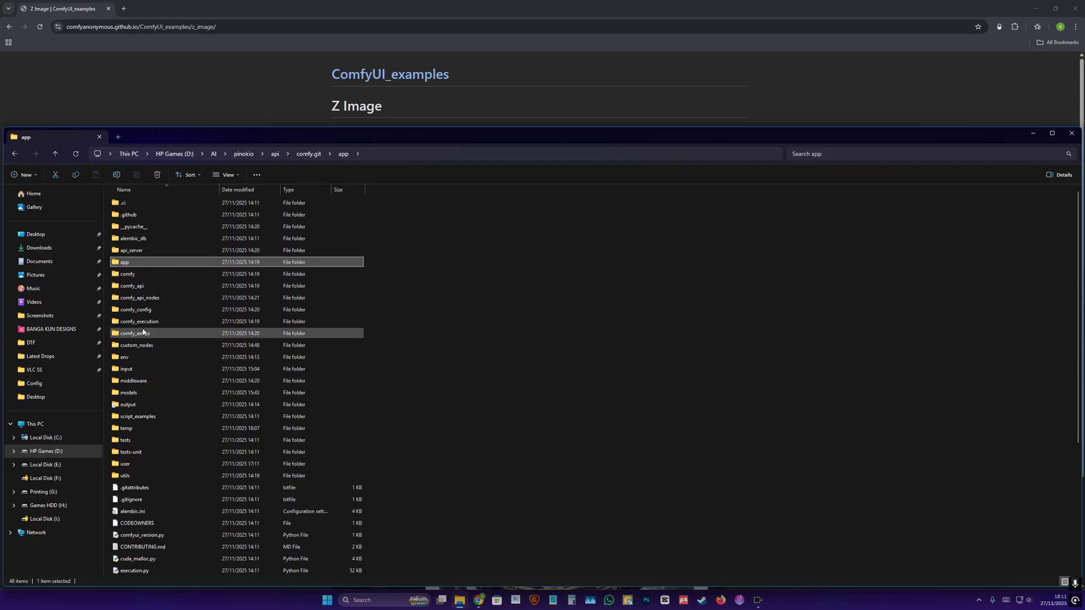
double_click(138, 391)
Step: Check the text encoder's destination on the Z Image page and select the text_encoders folder inside models
key("alt+Tab")
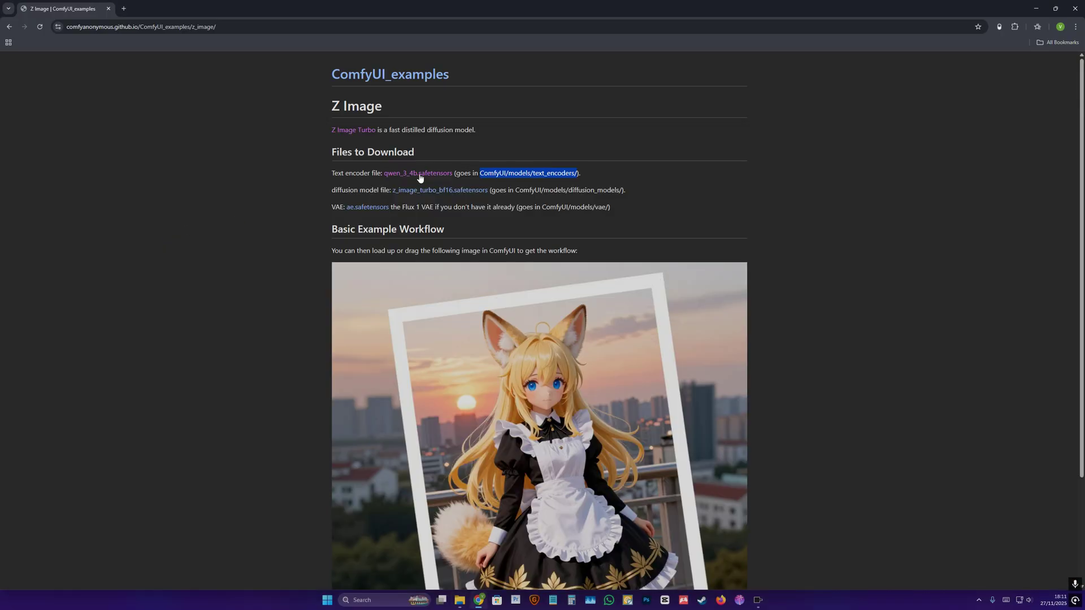
left_click(556, 177)
key("alt+Tab")
key("t")
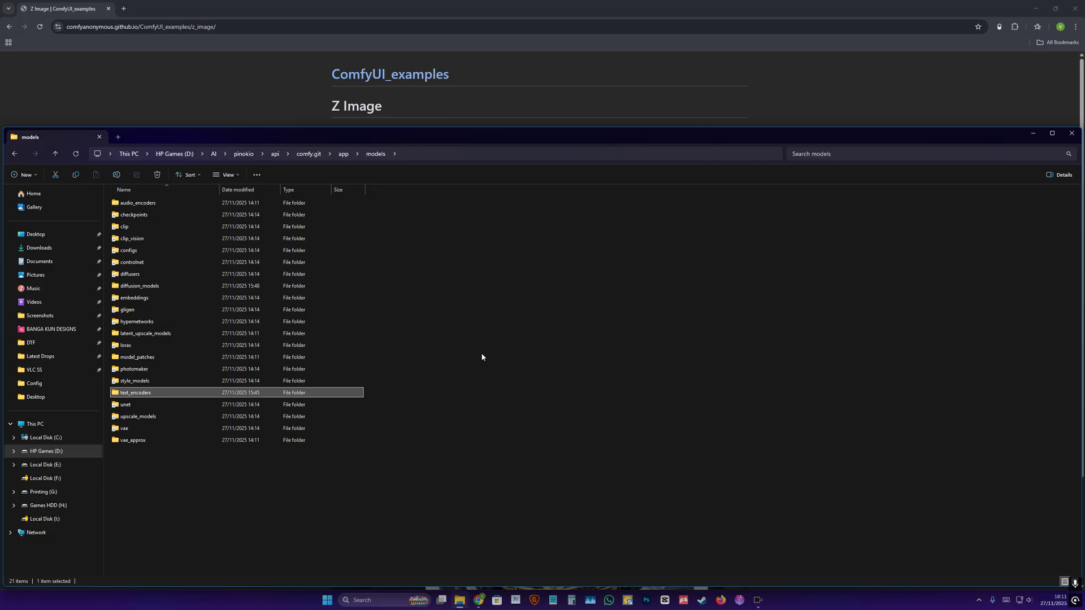
Step: Highlight the diffusion model's destination, reveal z_image_turbo_bf16.safetensors in its folder from Free Download Manager, and close both windows
key("alt+Tab")
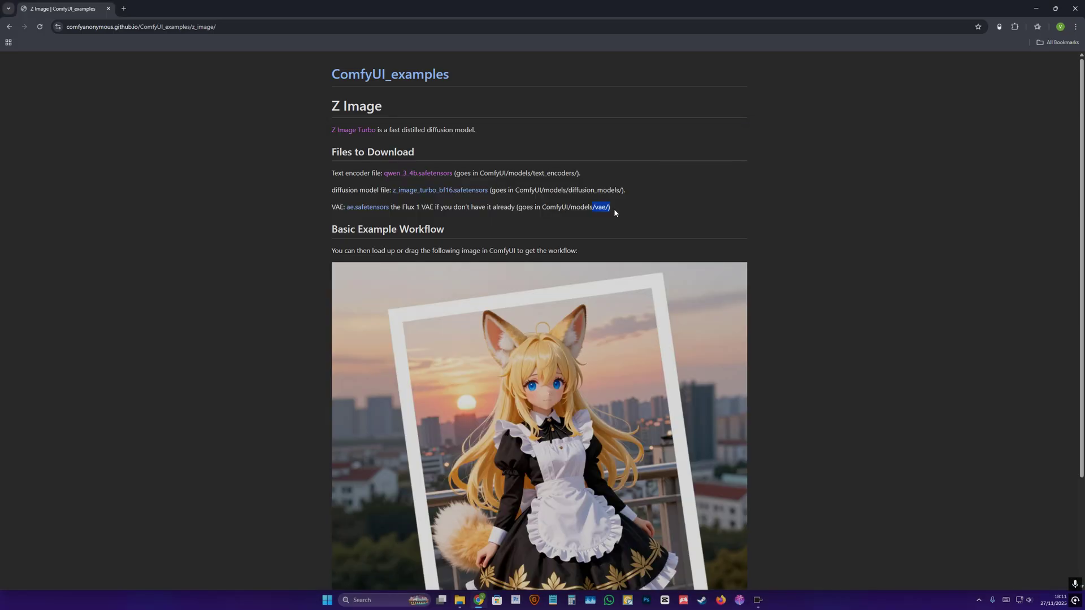
left_click_drag(569, 190, 607, 193)
key("super")
type("fd")
key("Return")
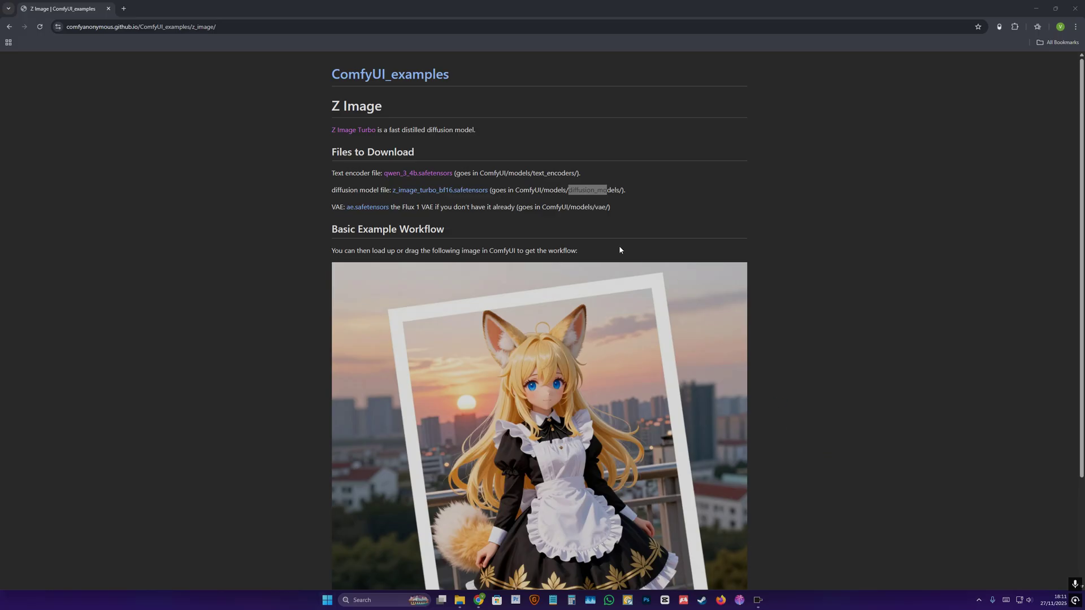
key("alt+Tab")
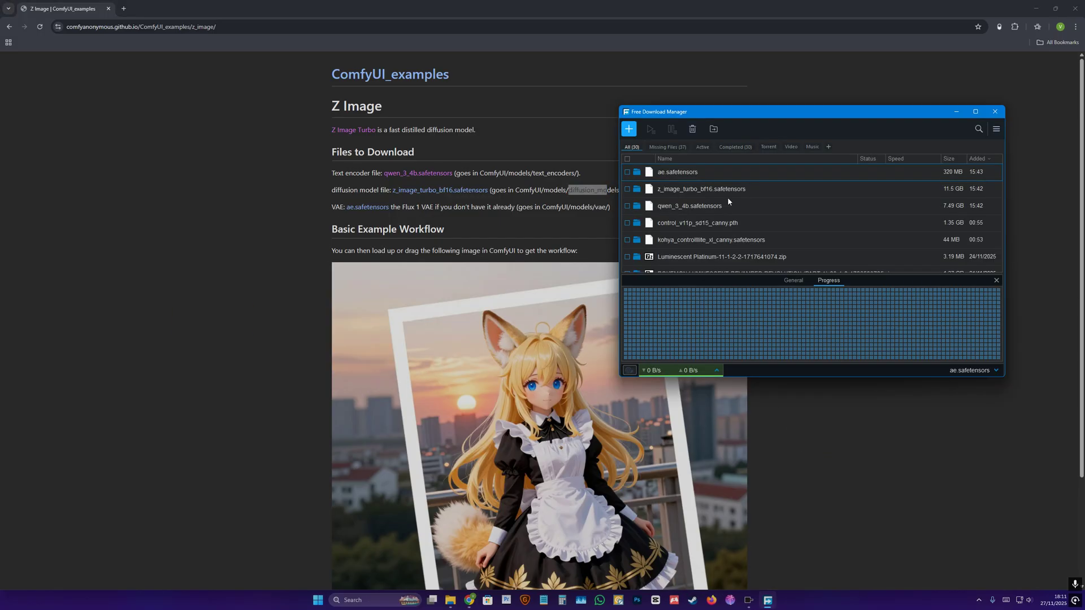
right_click(728, 192)
left_click(764, 161)
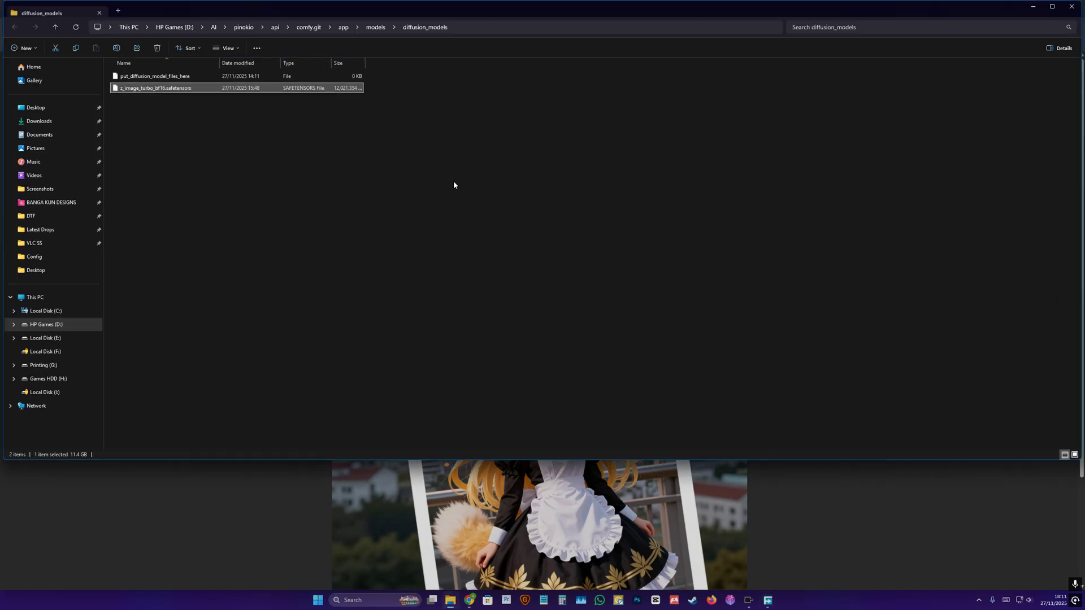
left_click(659, 210)
key("ctrl+w")
left_click(991, 113)
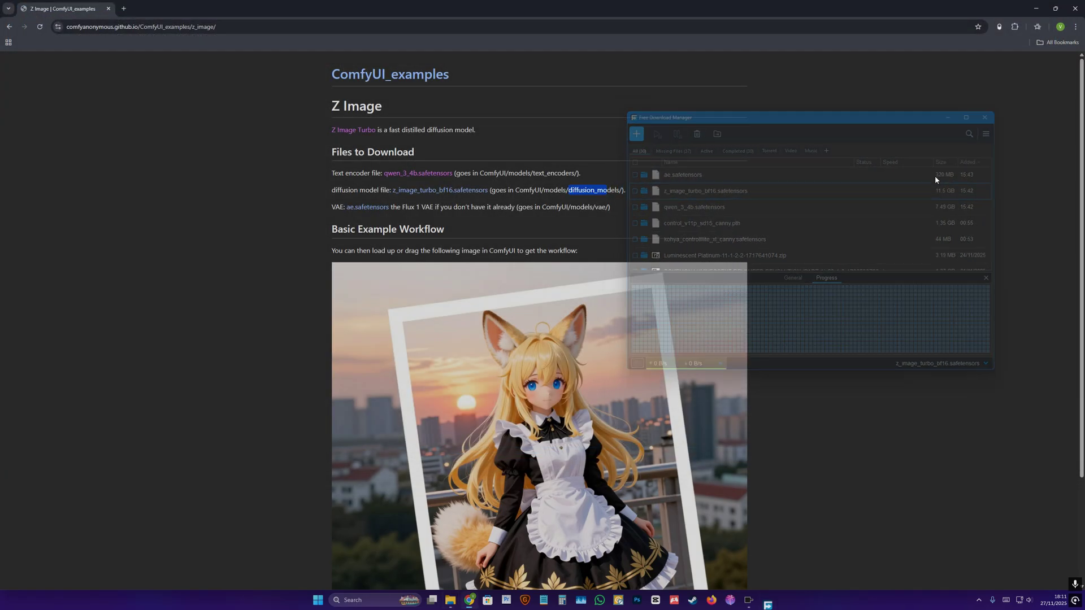
Step: Save the example workflow image from the Z Image page to Downloads as z_image_turbo_example (1).png
scroll(542, 339, "down", 2)
right_click(491, 287)
left_click(556, 305)
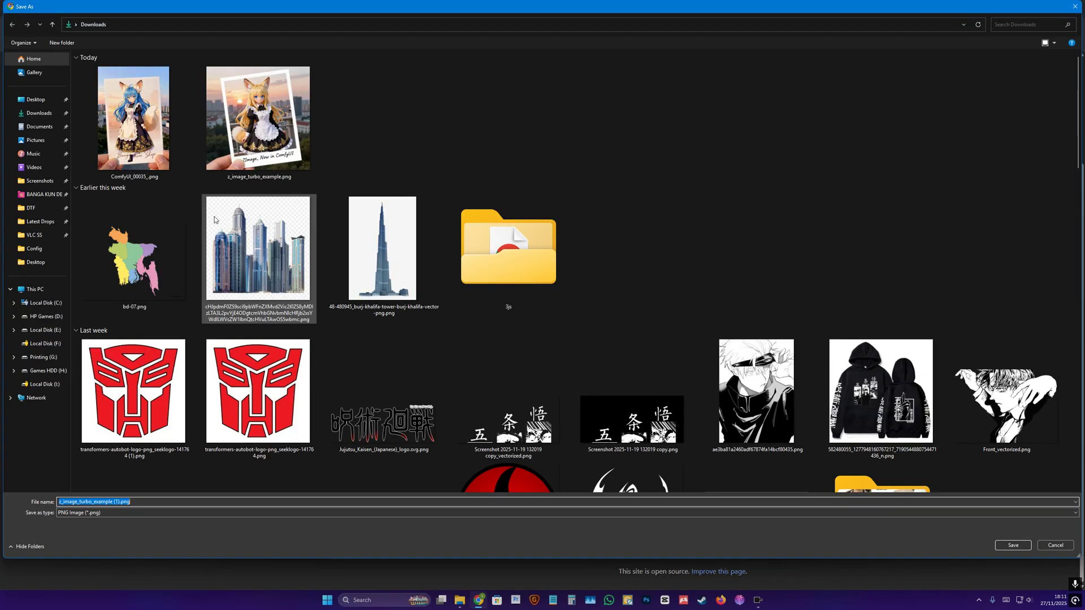
key("Return")
Step: Switch to ComfyUI and view the generated image ComfyUI_00049_ at large size
key("alt+Tab")
key("alt+Tab")
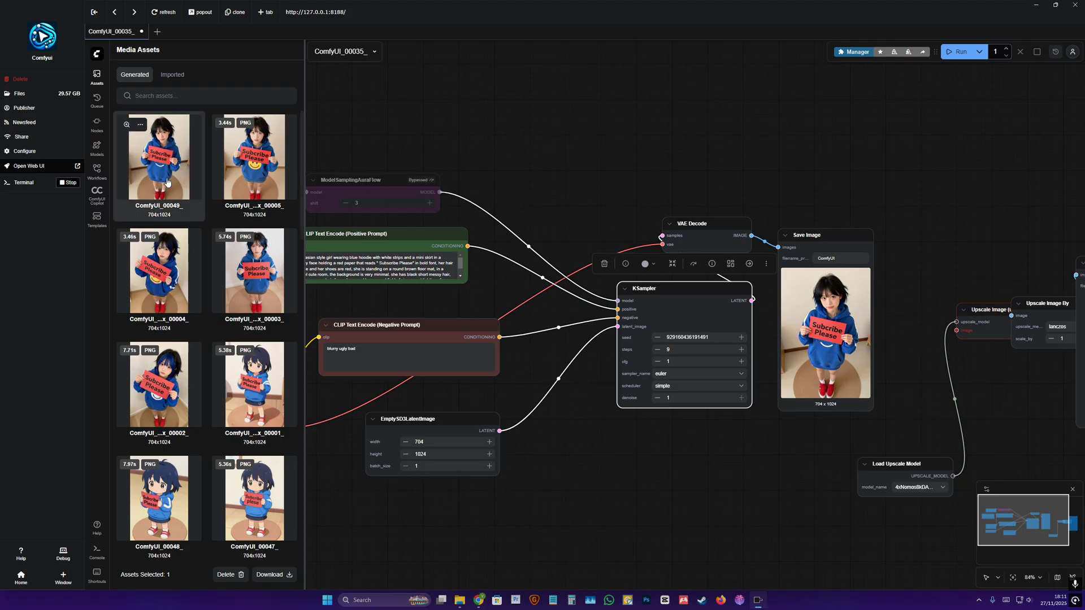
left_click(128, 127)
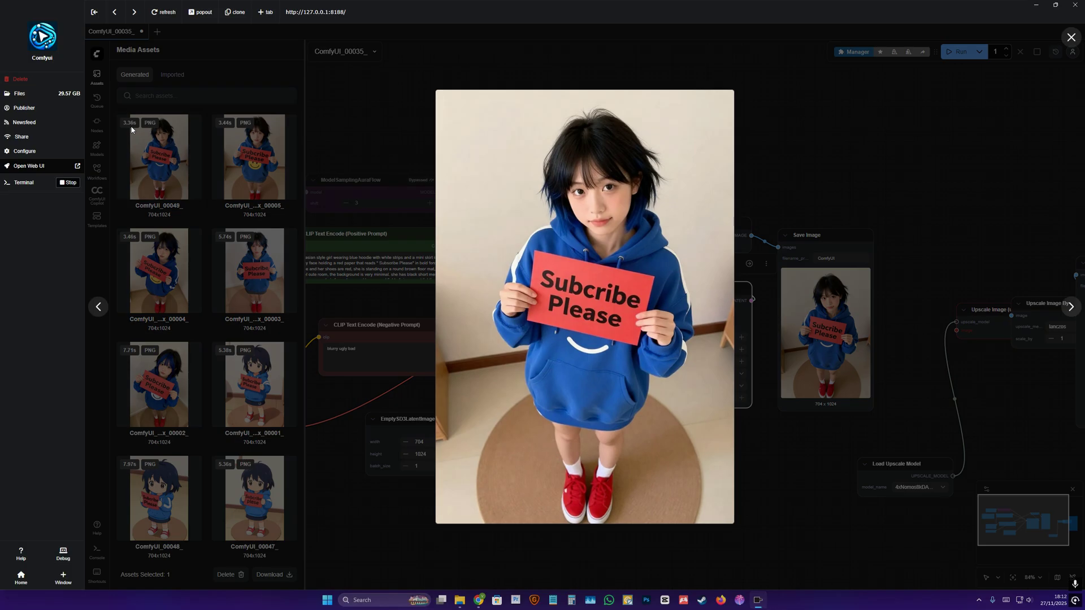
left_click(131, 129)
Step: Rename z_image_turbo_example (1).png in Downloads to ZZZZz_image_turbo_example (1).png and load it into ComfyUI as a workflow
left_click(459, 600)
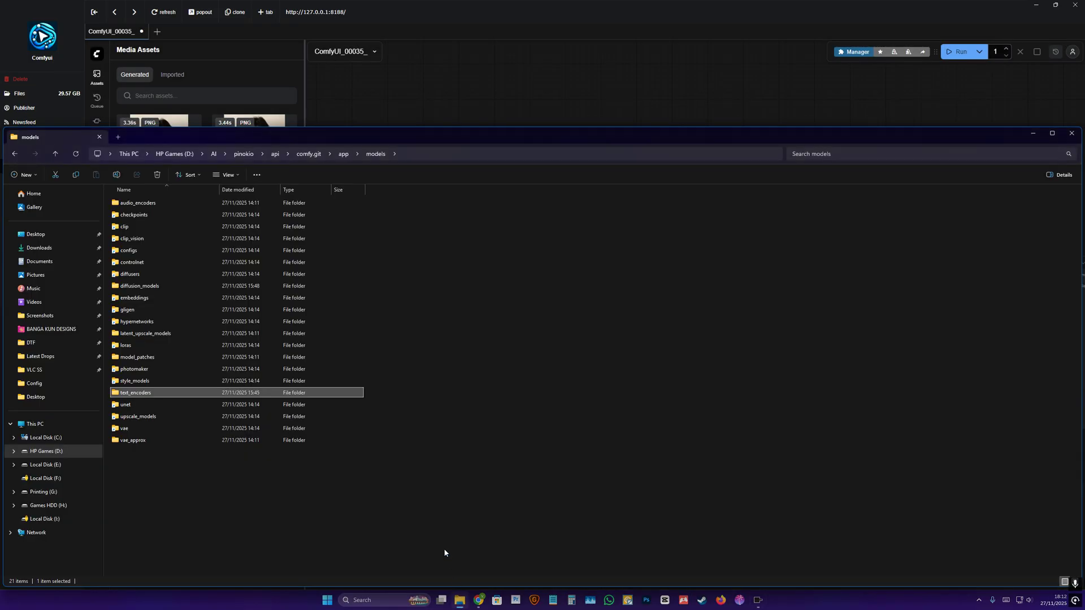
left_click(39, 248)
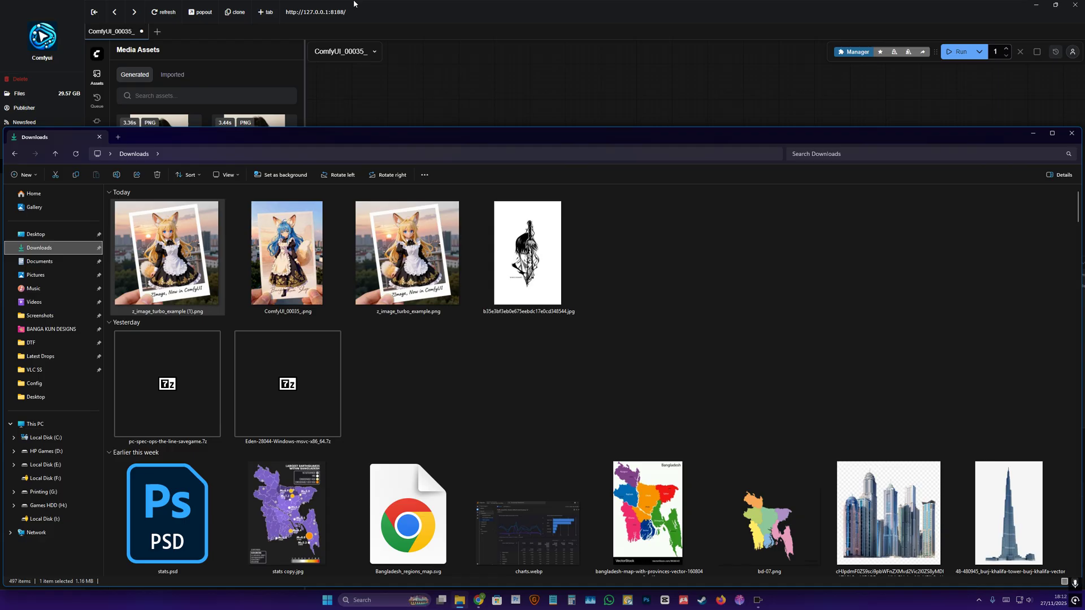
left_click(182, 283)
key("F2")
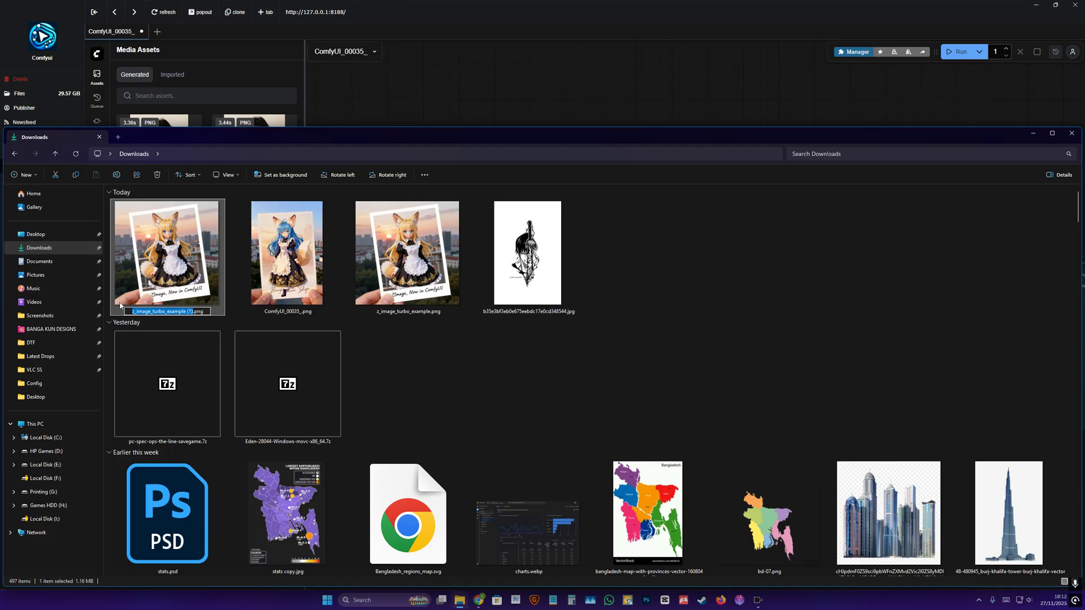
key("Home")
type("ZZZZ")
key("Return")
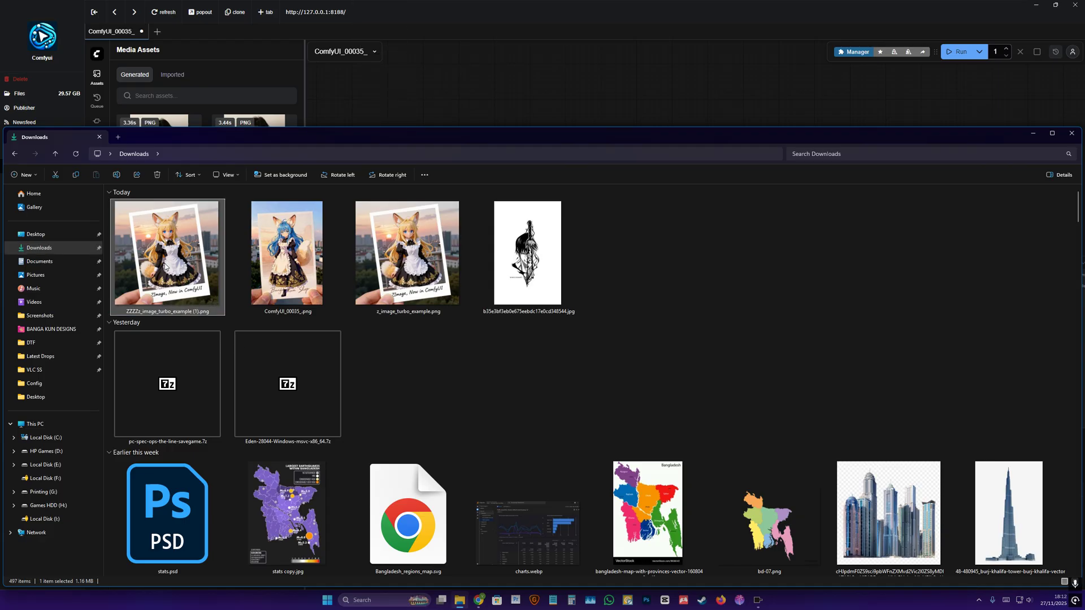
left_click_drag(164, 266, 423, 103)
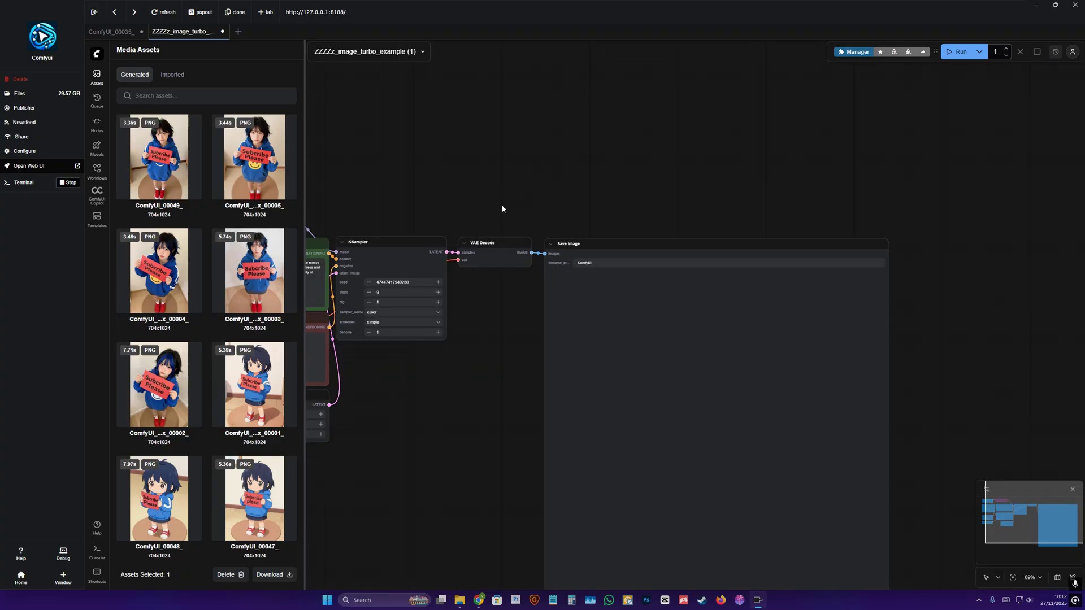
Step: Look over the example workflow's model, text-encoder and VAE loader nodes, and close that workflow to return to ComfyUI_00035_
scroll(503, 209, "down", 4)
left_click_drag(490, 265, 822, 257)
scroll(536, 198, "up", 8)
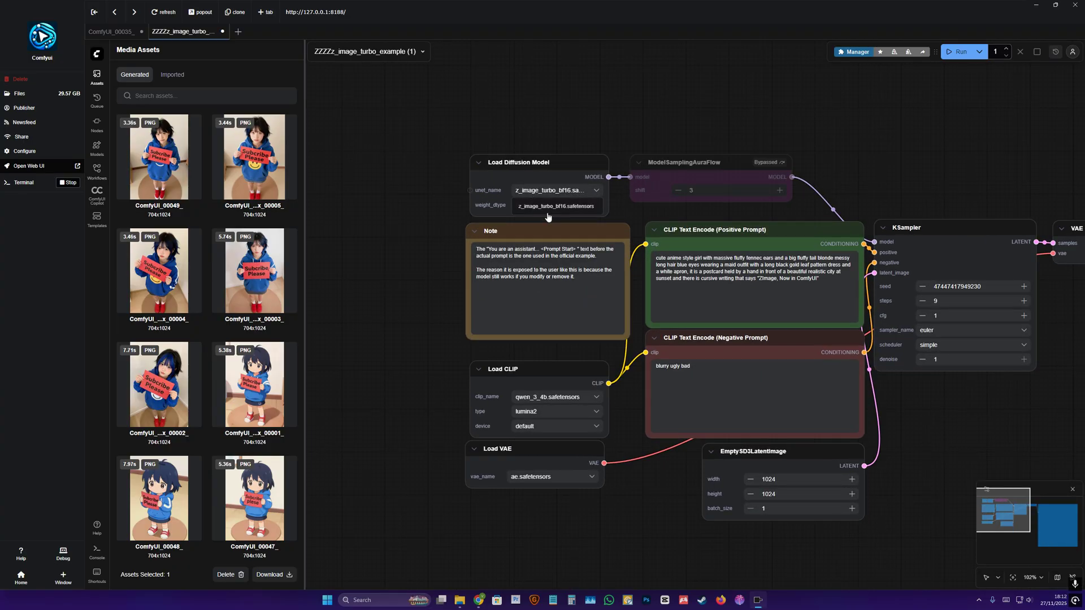
scroll(432, 285, "down", 6)
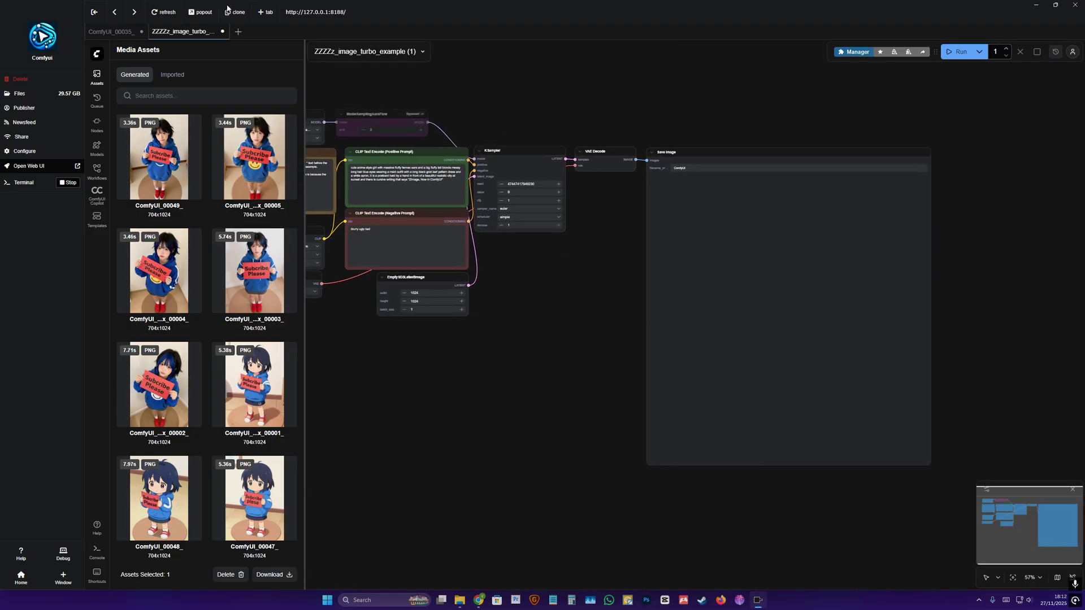
left_click(222, 31)
left_click(648, 347)
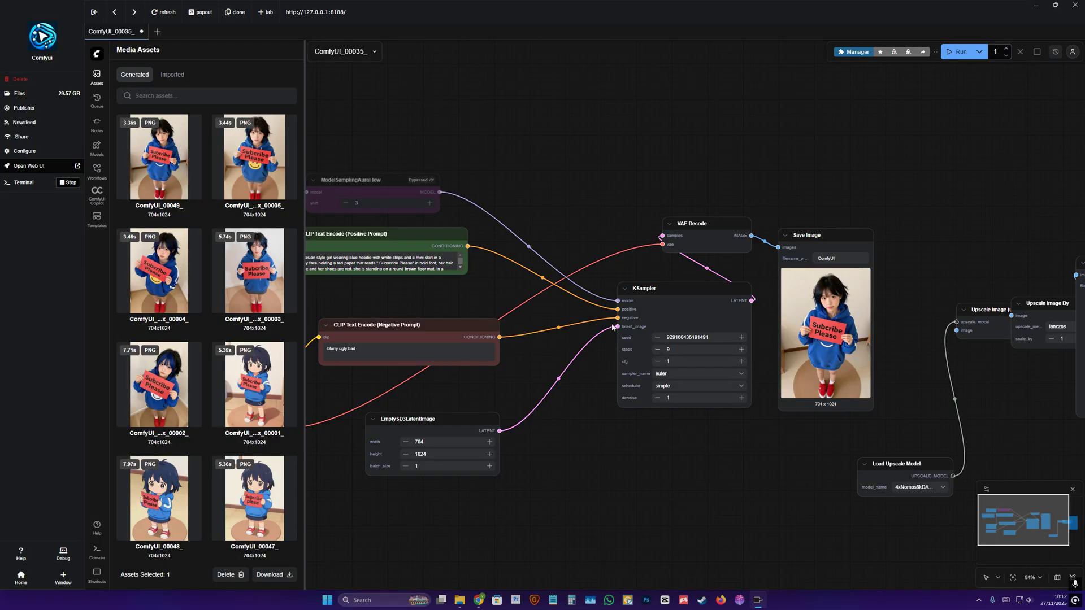
Step: Change the hoodie description in the positive prompt to "yellow hoodie with flowers"
left_click_drag(611, 325, 383, 291)
scroll(740, 295, "up", 1)
left_click_drag(315, 338, 895, 348)
scroll(528, 269, "up", 5)
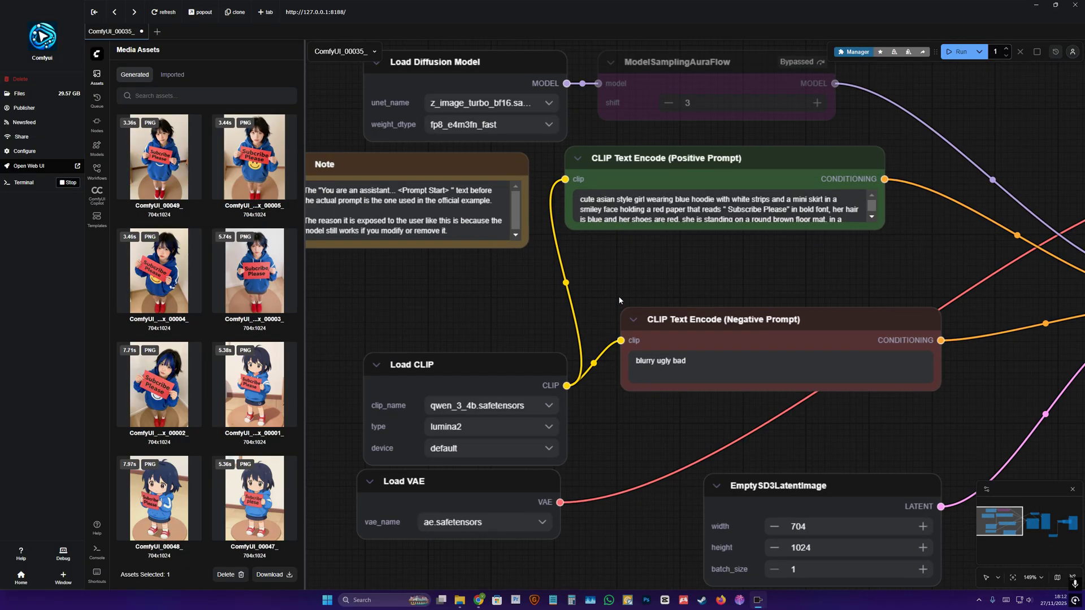
double_click(678, 200)
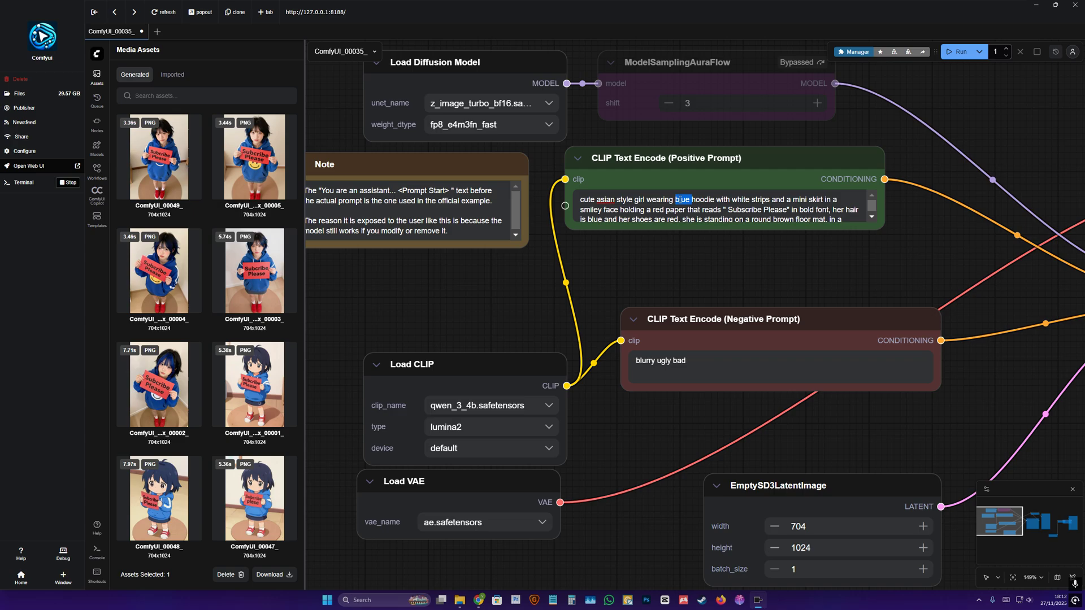
type("yellow hoodie ")
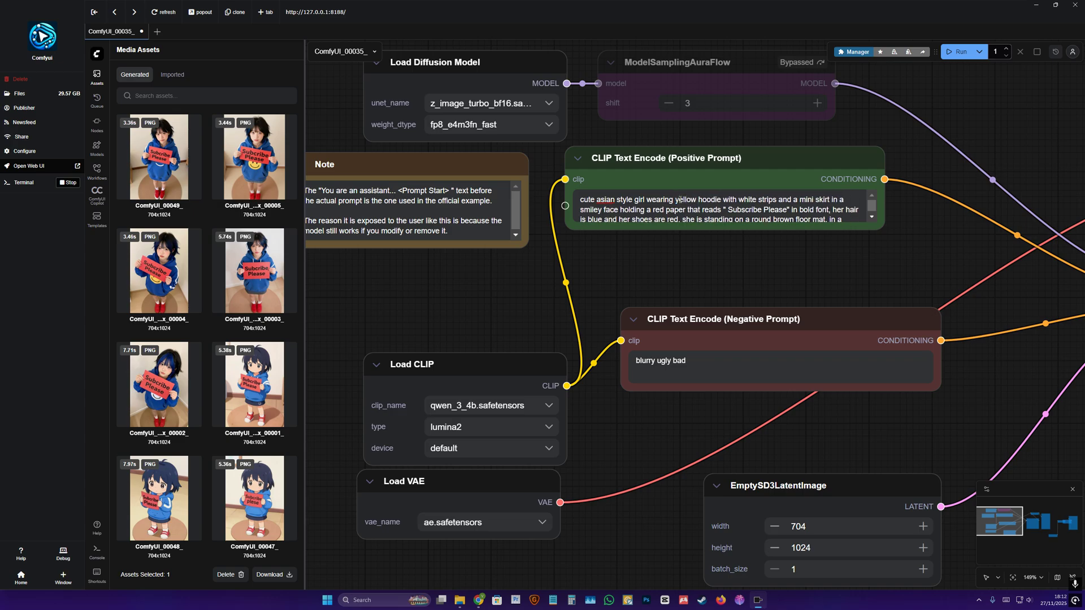
type("with flowers with")
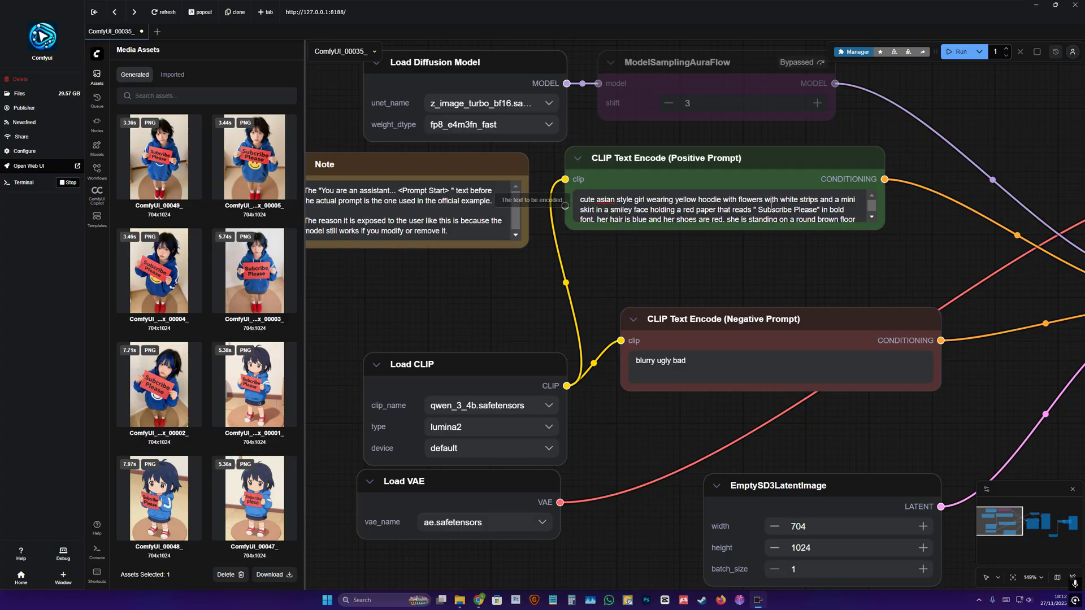
Step: Replace "Subscribe Please" with "Ice Wallowcome" in the positive prompt and run the workflow
left_click_drag(757, 210, 817, 210)
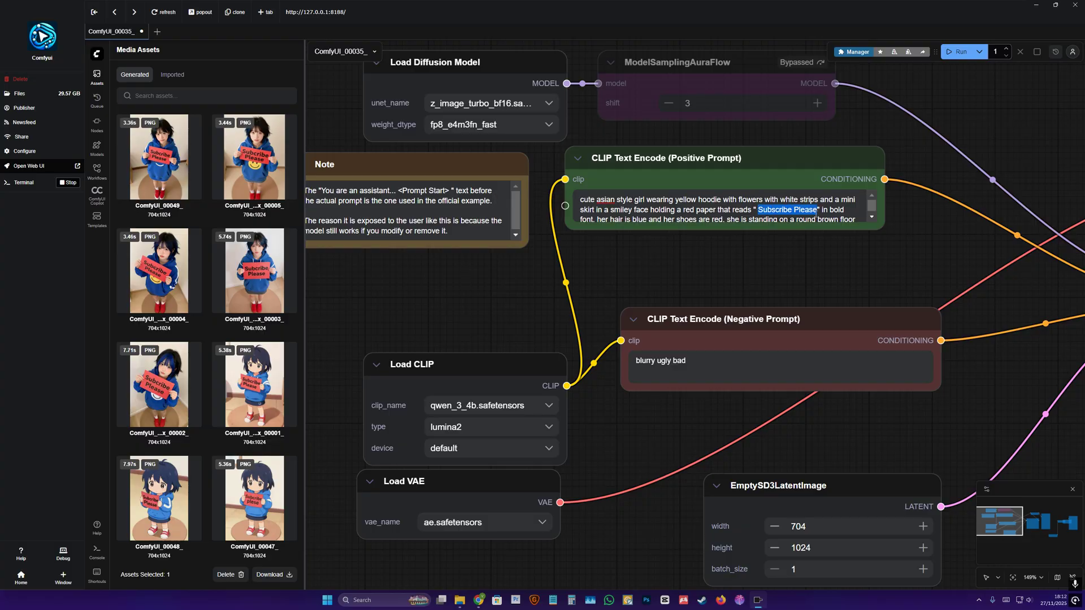
key("BackSpace")
type("Ice ")
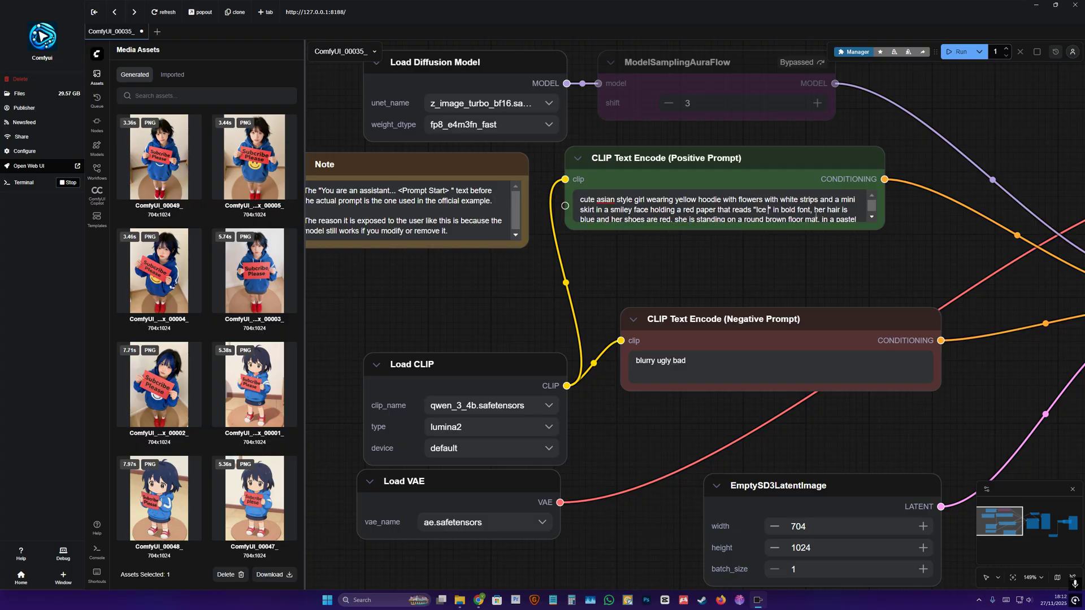
type("Wallow Cum")
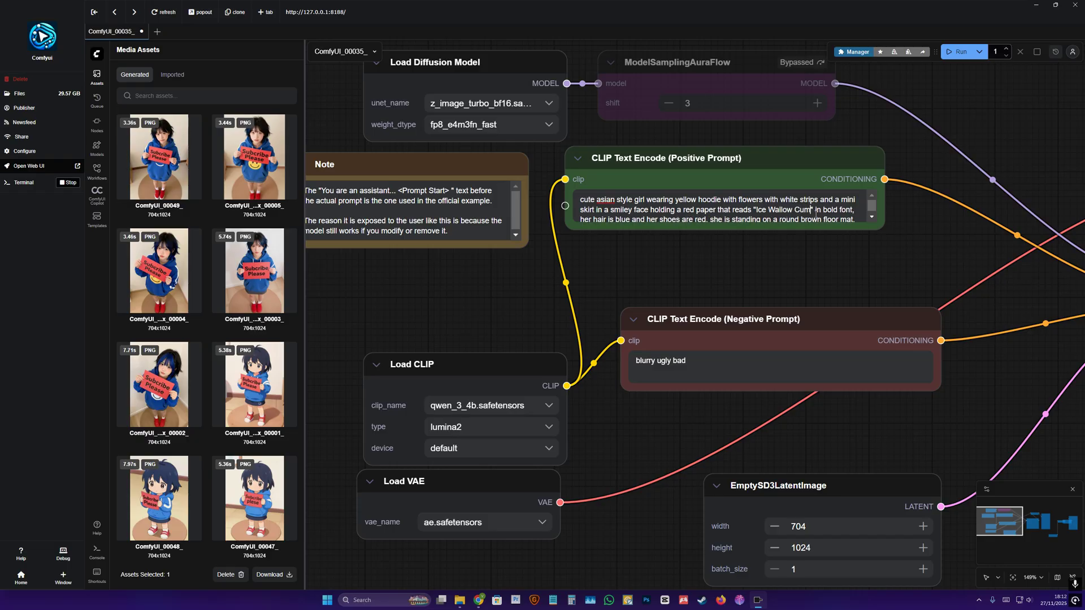
key("BackSpace")
key("BackSpace")
type("come")
key("ctrl+Return")
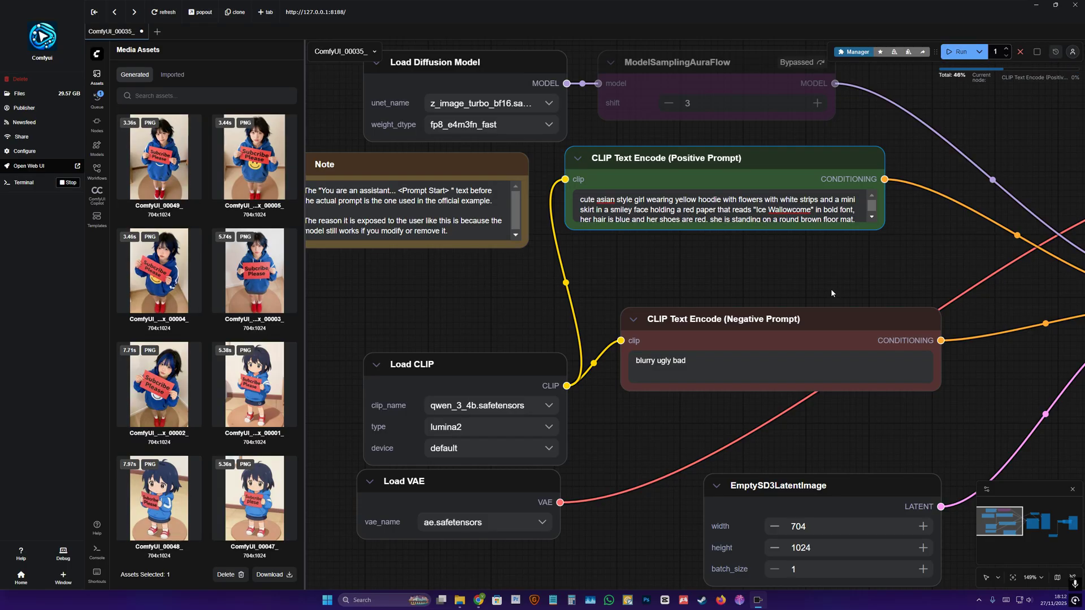
Step: View the new image ComfyUI_00050_ and the earlier anime-style image ending in 00001_ at large size
scroll(831, 292, "down", 5)
left_click_drag(828, 282, 532, 275)
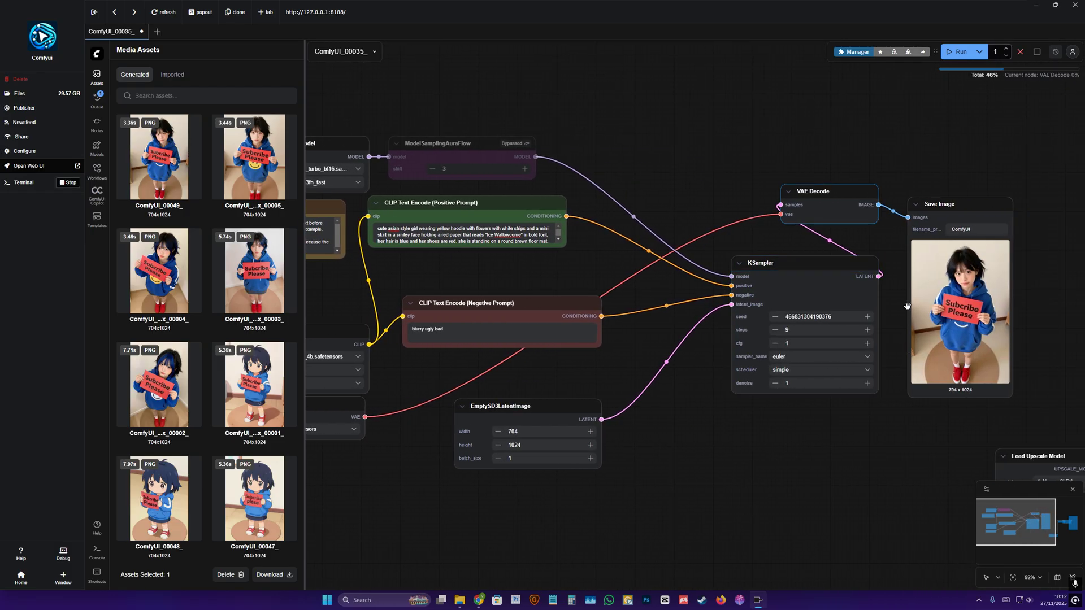
mouse_move(153, 151)
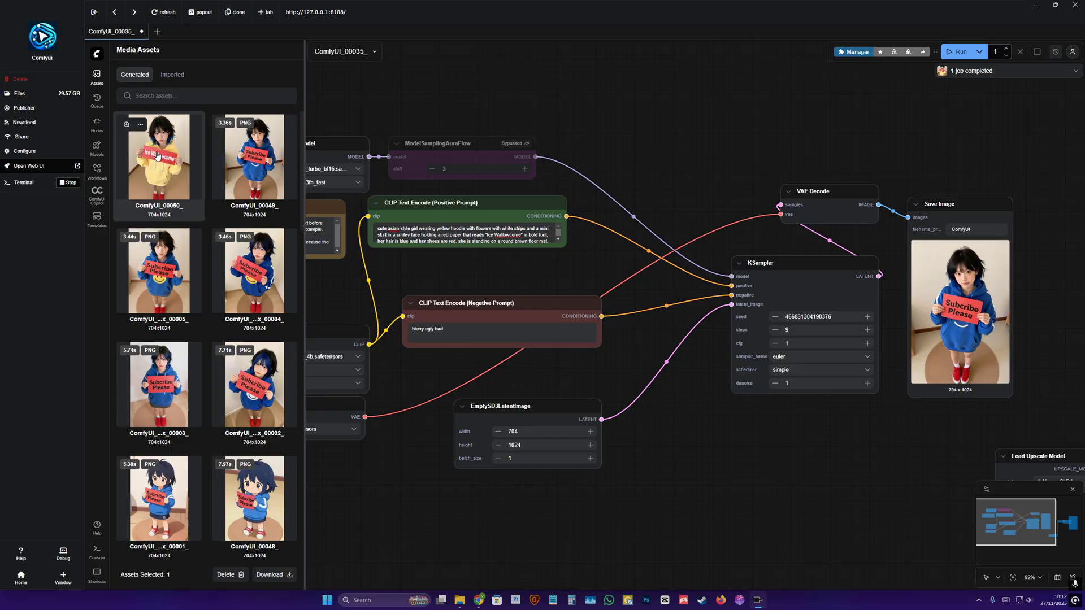
left_click(127, 125)
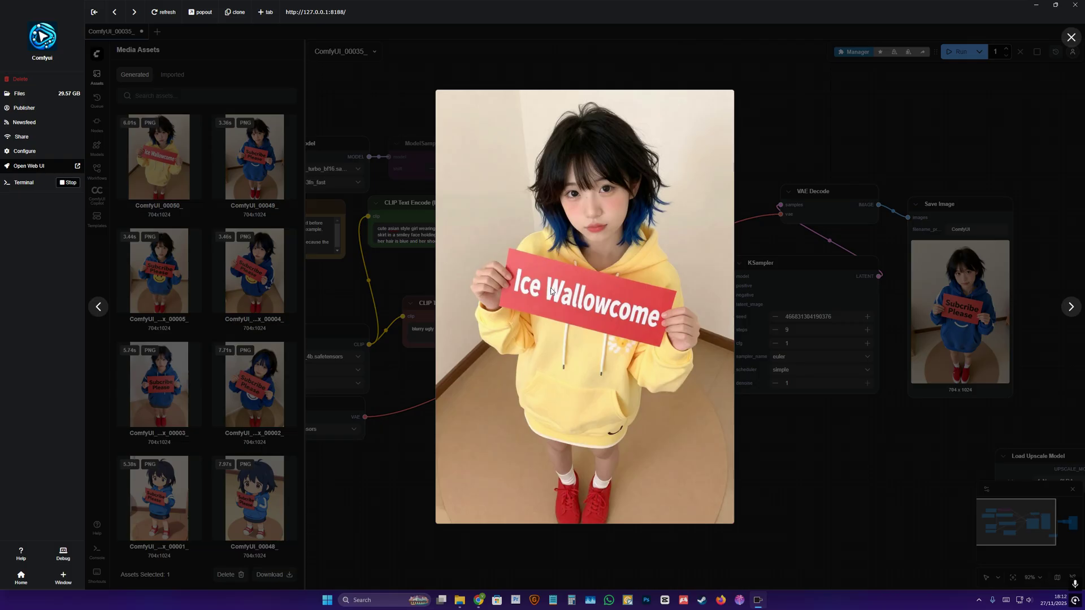
key("Escape")
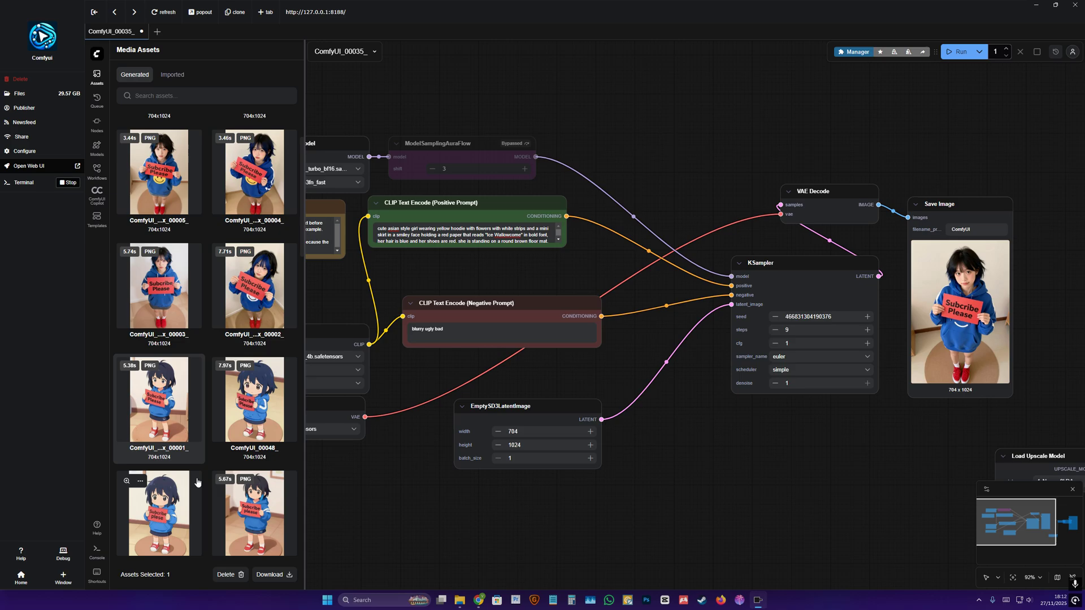
scroll(135, 267, "down", 4)
left_click(127, 254)
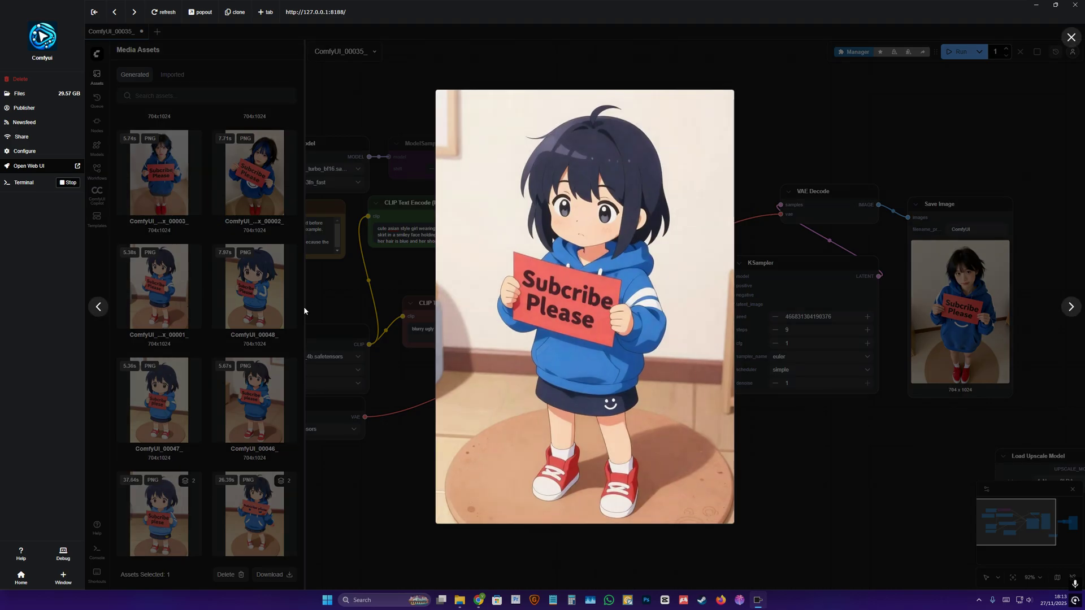
key("Escape")
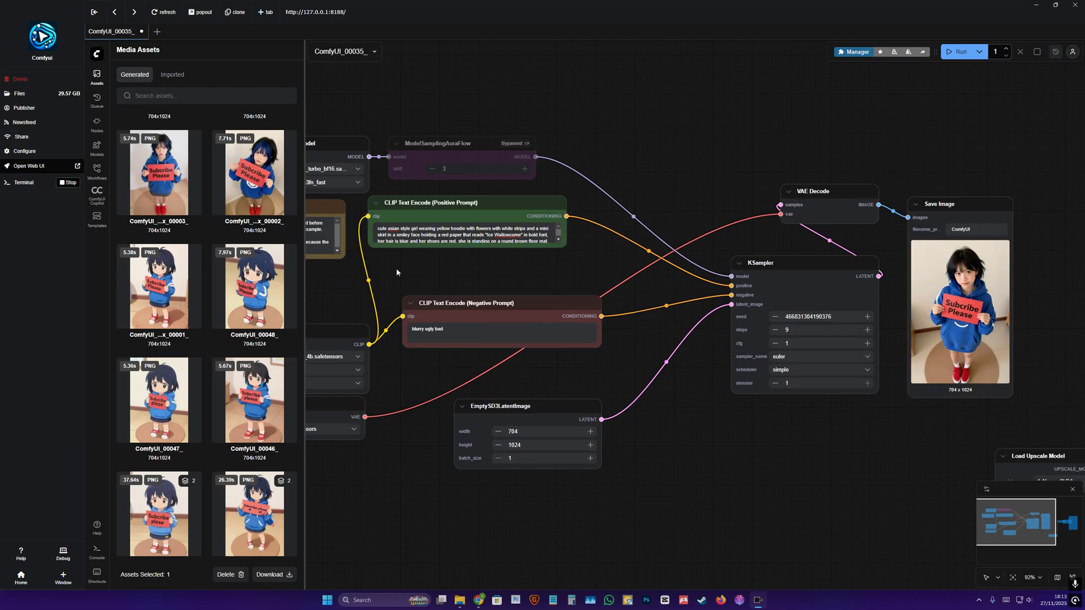
Step: Replace "asian" with "Anime Style" in the positive prompt and generate an image, inspecting it at large size
double_click(394, 228)
type("Anime Style")
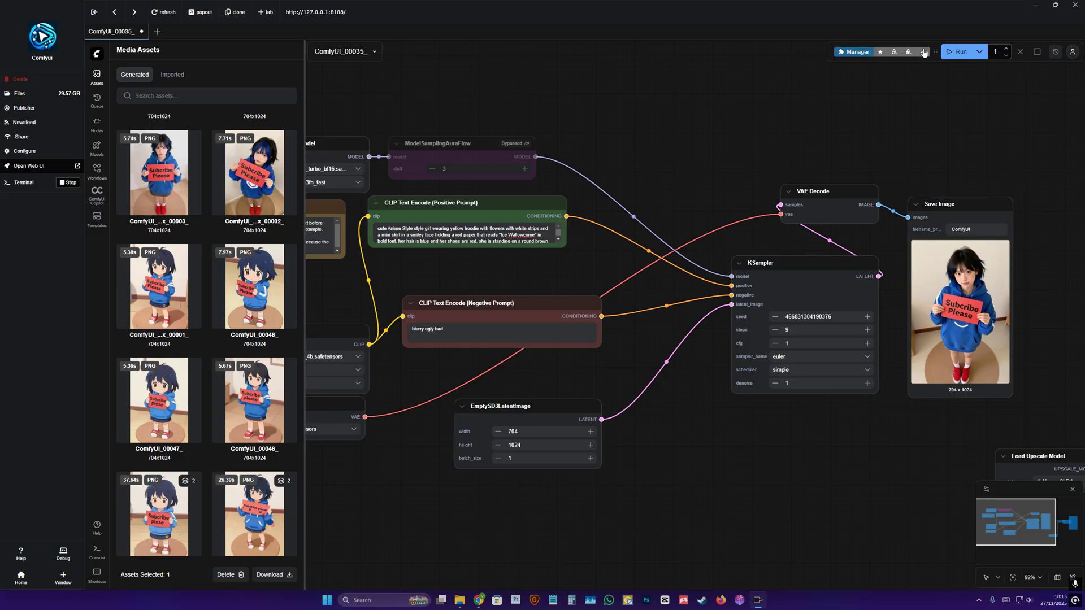
left_click(959, 52)
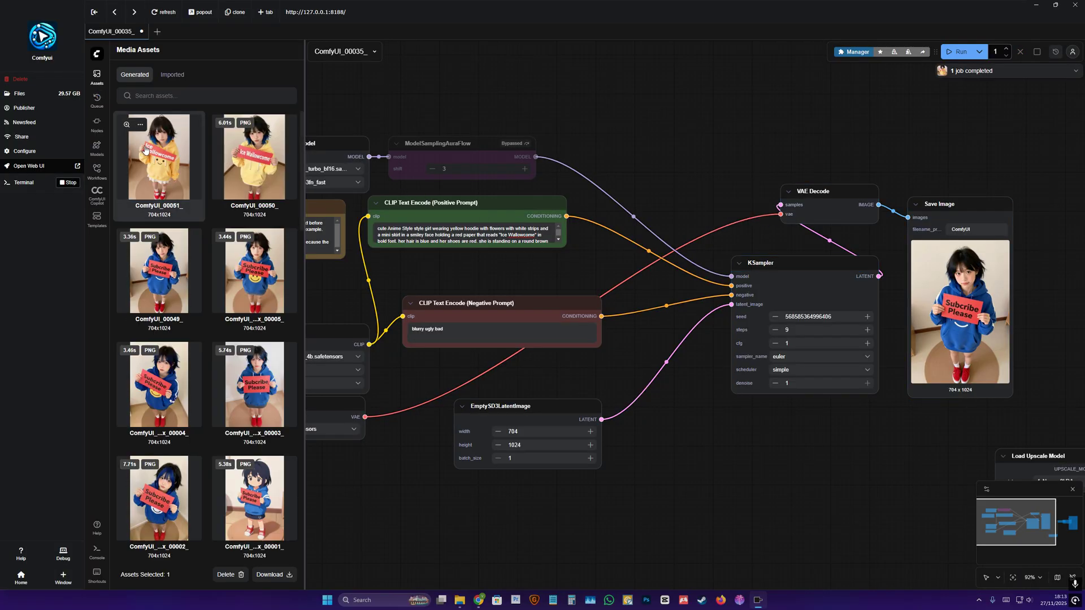
left_click(126, 124)
left_click(353, 250)
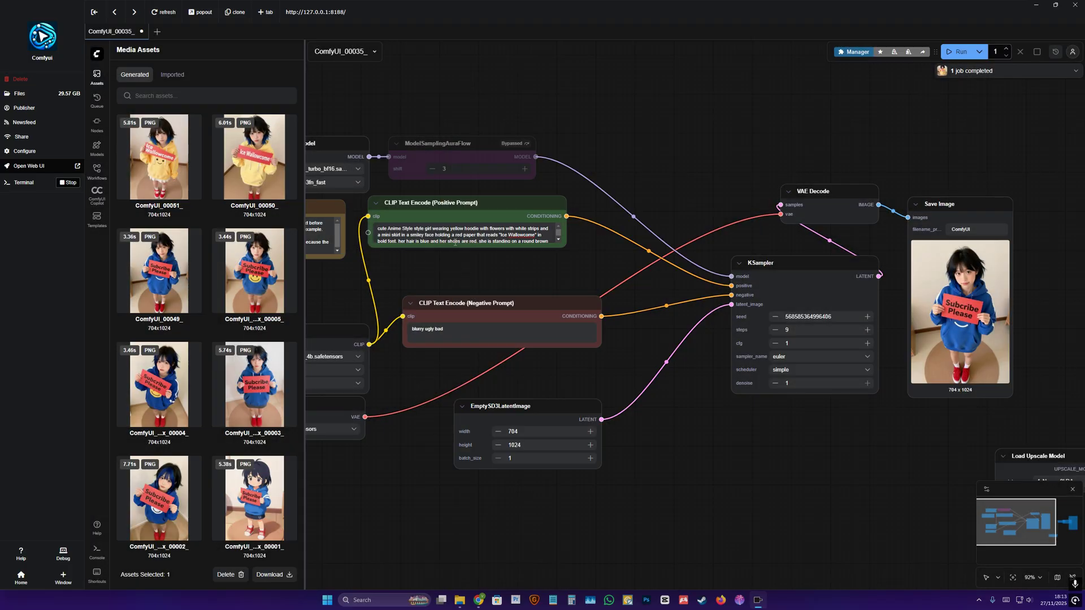
Step: Remove "photo realistic" and the duplicate word "style" from the positive prompt and run the workflow
scroll(455, 243, "down", 2)
double_click(474, 237)
key("BackSpace")
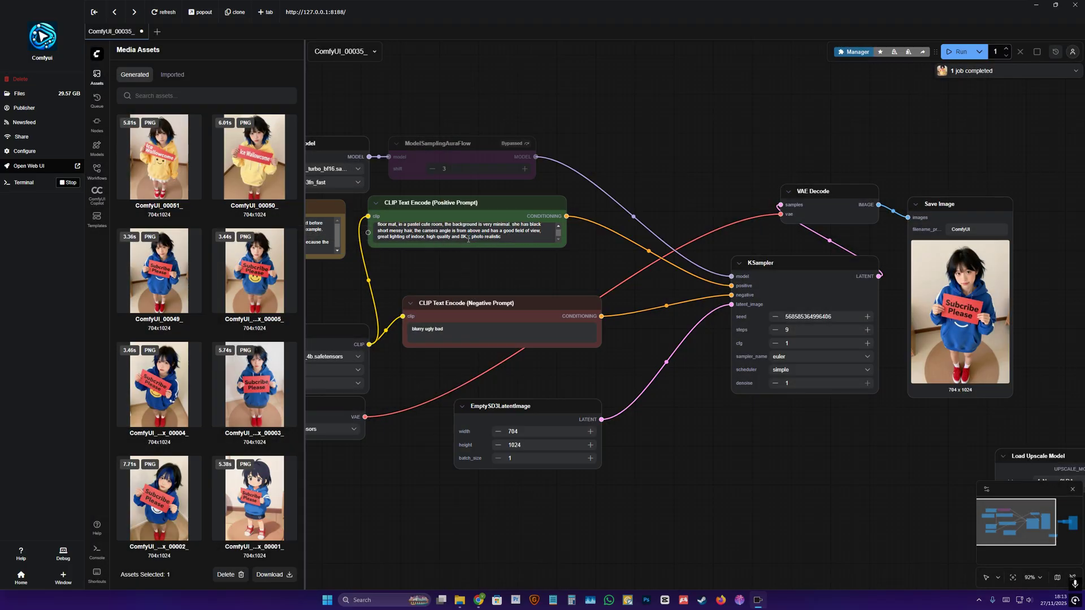
left_click_drag(468, 238, 502, 238)
key("BackSpace")
scroll(484, 239, "up", 2)
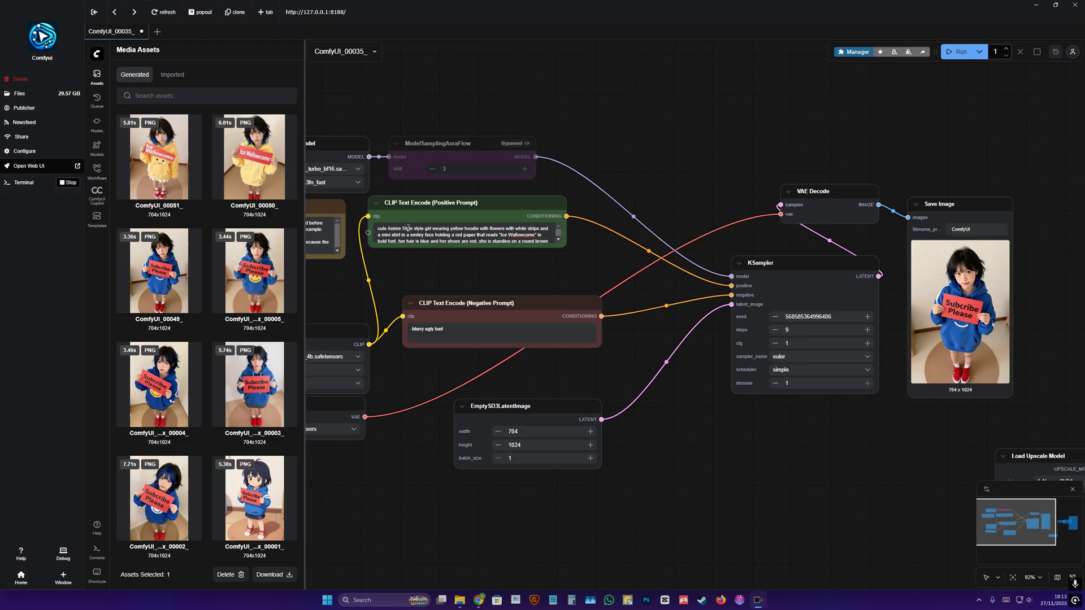
key("BackSpace")
key("ctrl+Return")
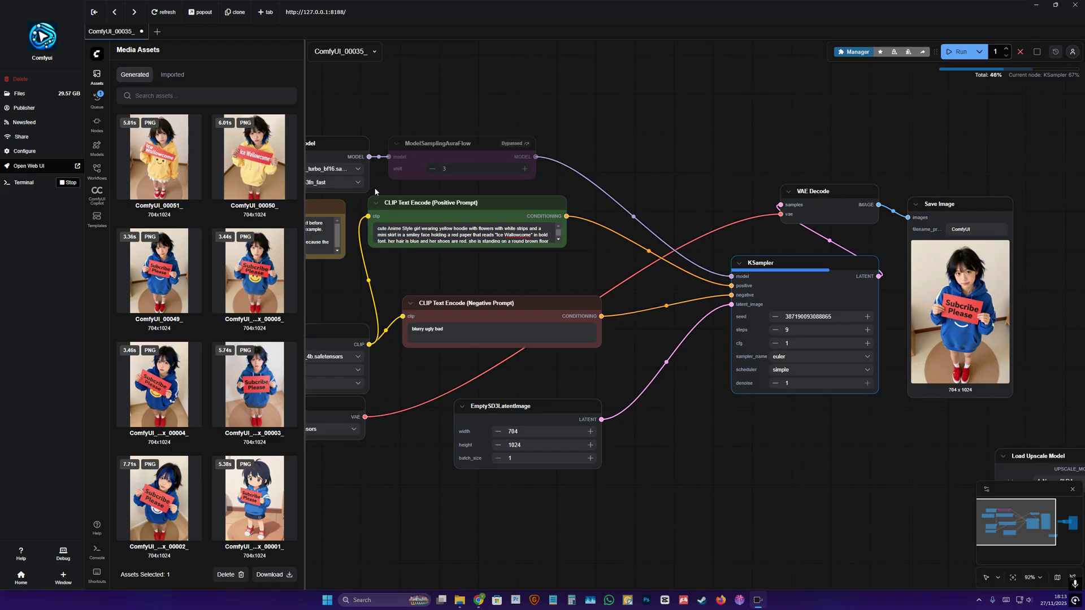
Step: View the newly generated image ComfyUI_00052_ at large size
mouse_move(275, 182)
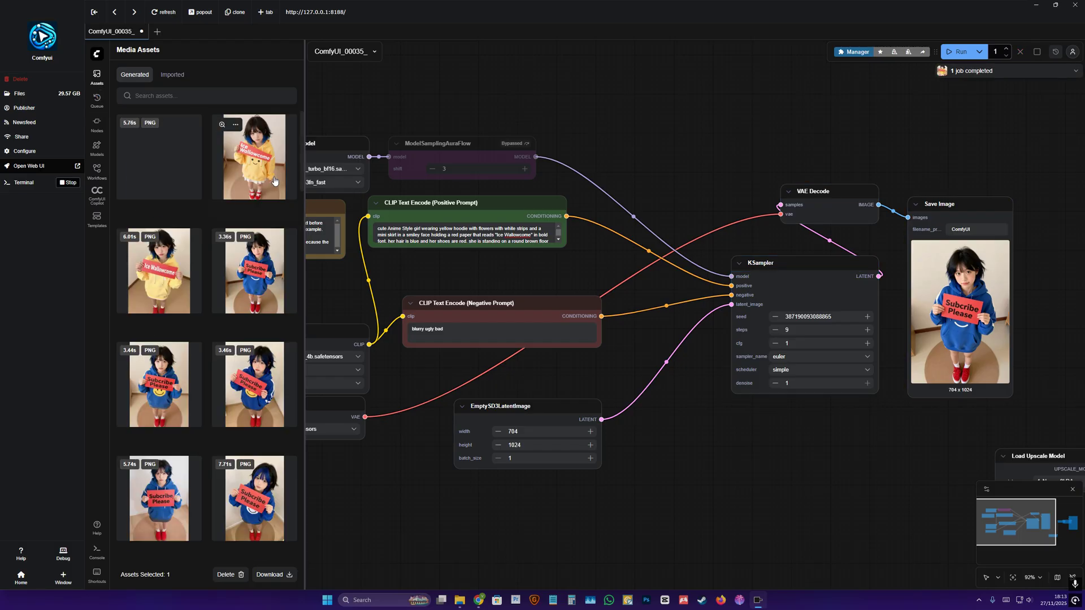
left_click(128, 127)
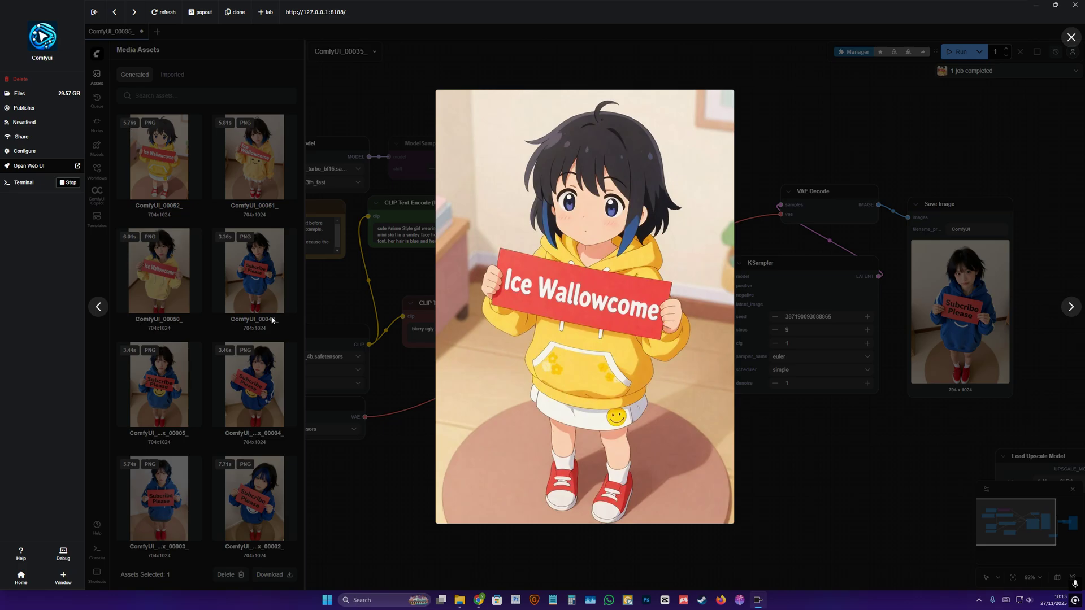
key("Escape")
Step: Add "mature woman," at the start of the positive prompt and generate an image, inspecting it at large size
left_click(377, 228)
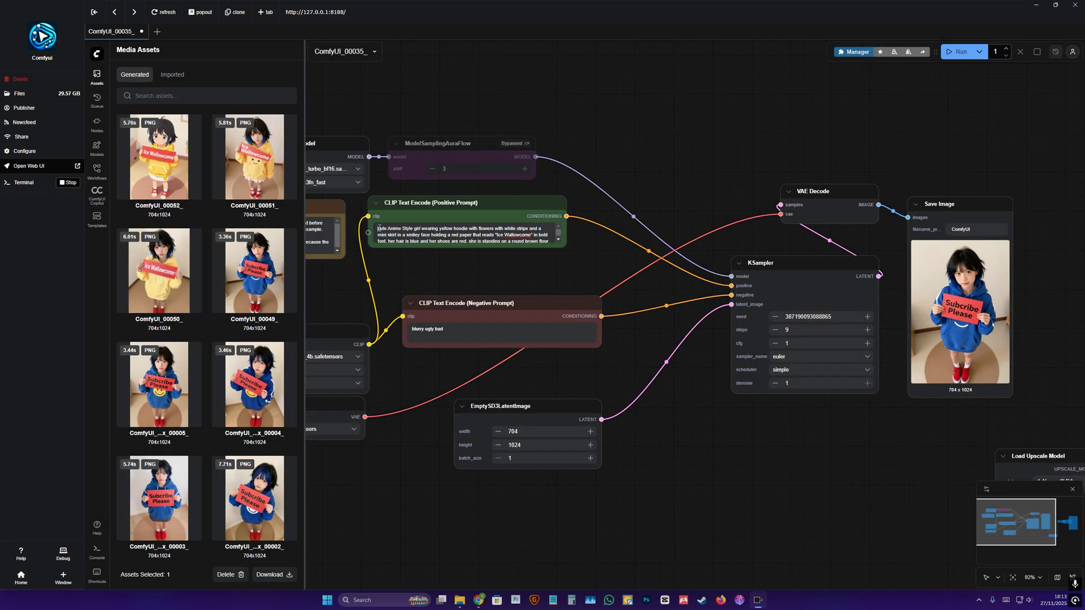
type("mature woman,")
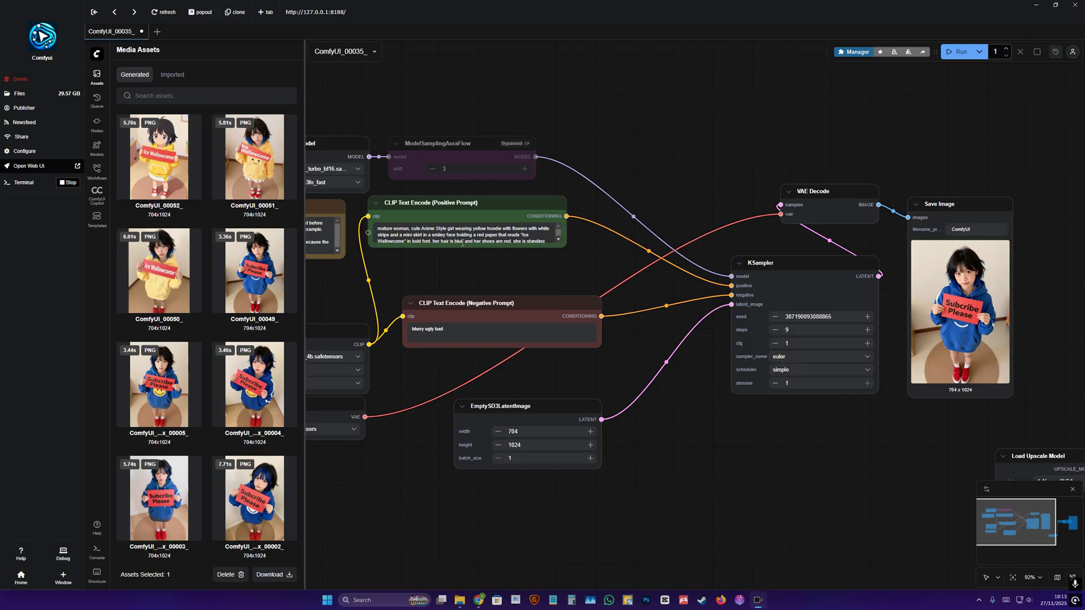
scroll(464, 240, "down", 3)
scroll(466, 233, "up", 3)
left_click_drag(466, 291, 635, 322)
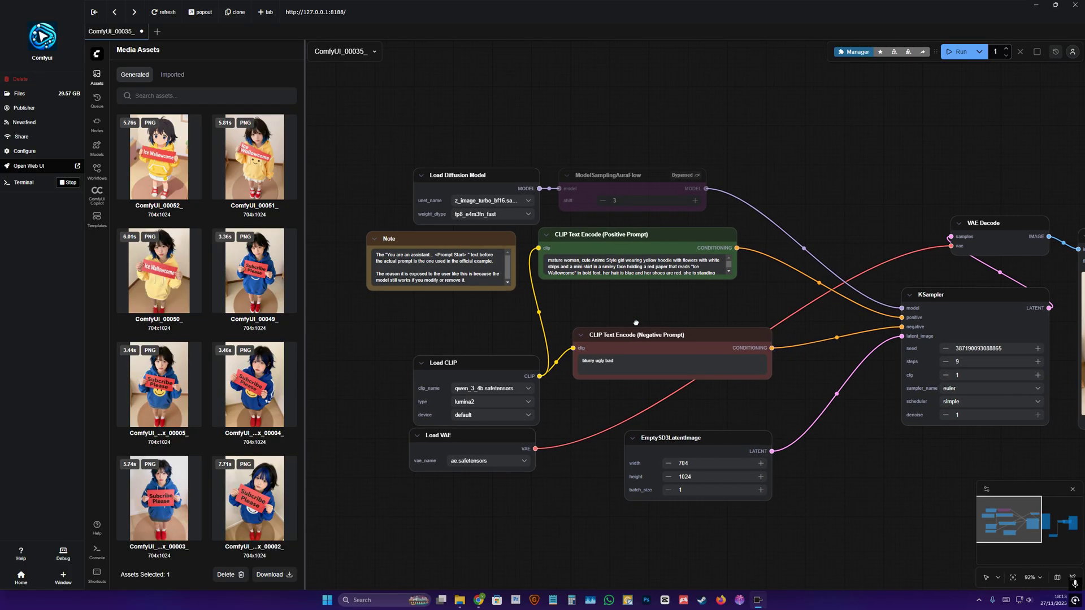
key("ctrl+Return")
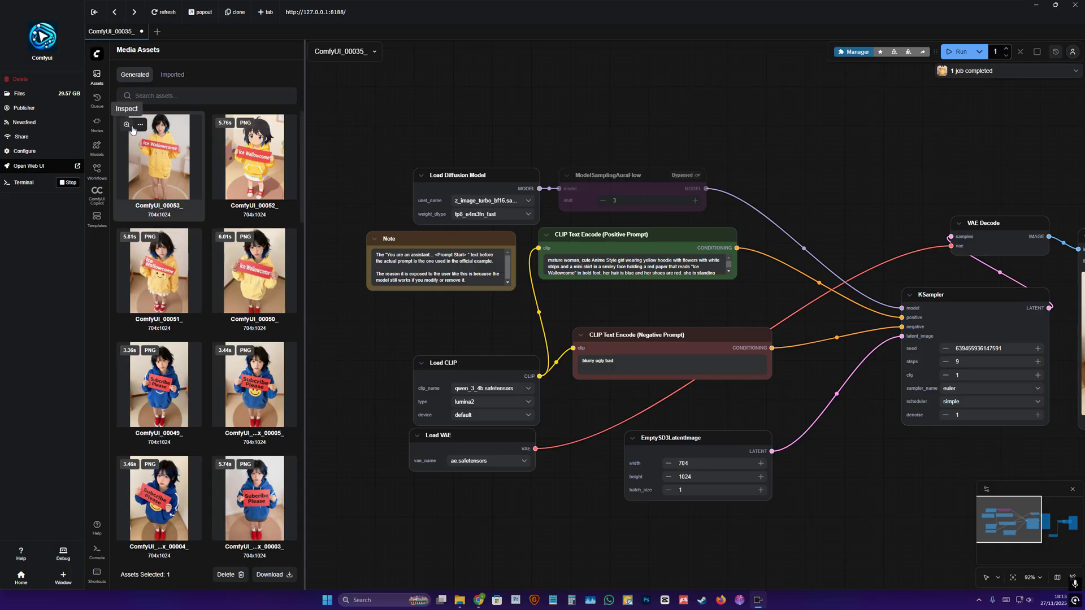
left_click(127, 125)
left_click(299, 189)
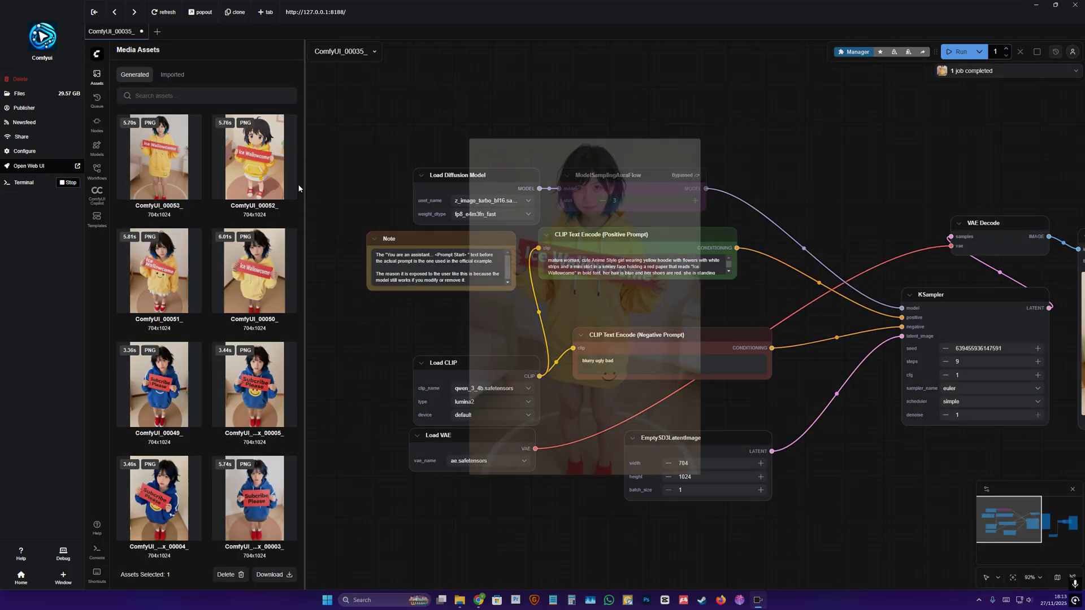